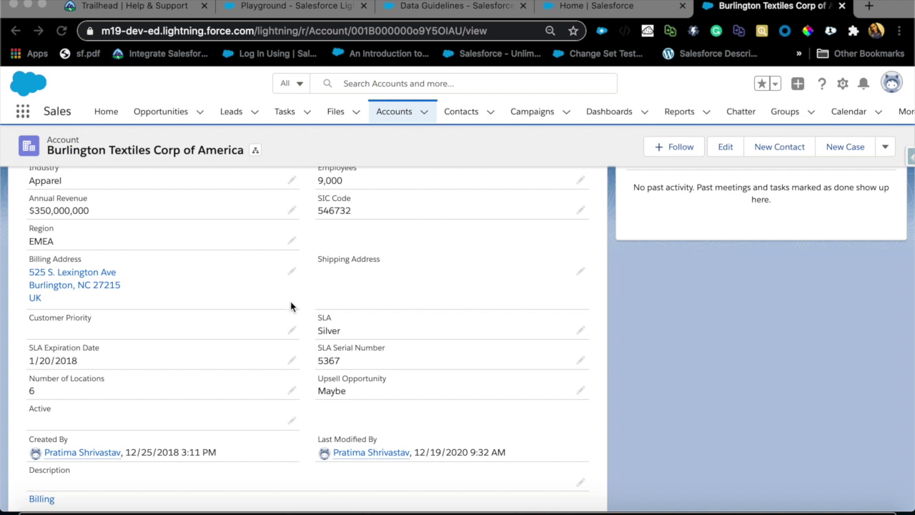
Step: From Setup, find 'custom met' in Quick Find and open Custom Metadata Types
scroll(443, 269, up, 5)
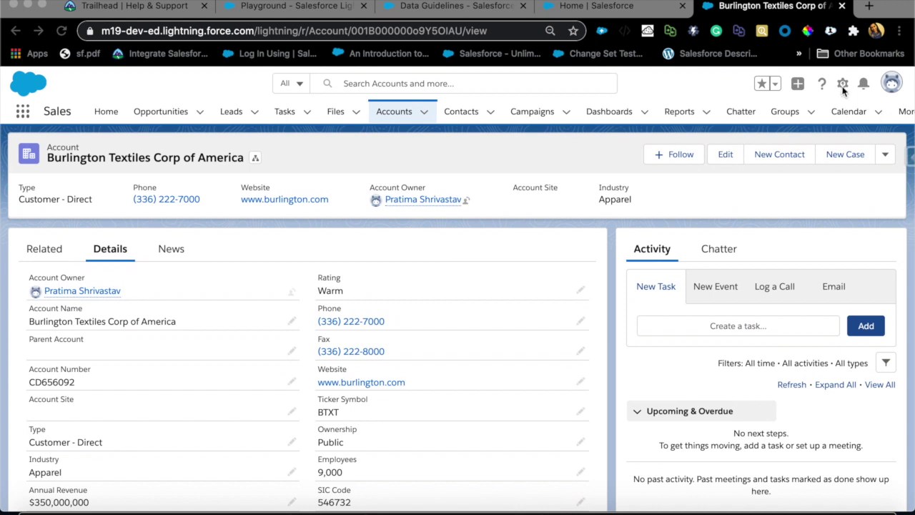
click(629, 7)
click(94, 148)
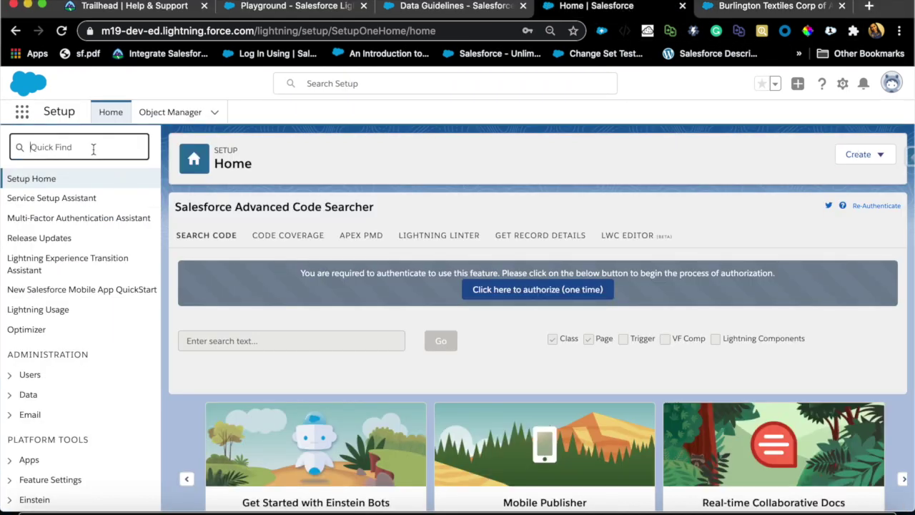
text(custom)
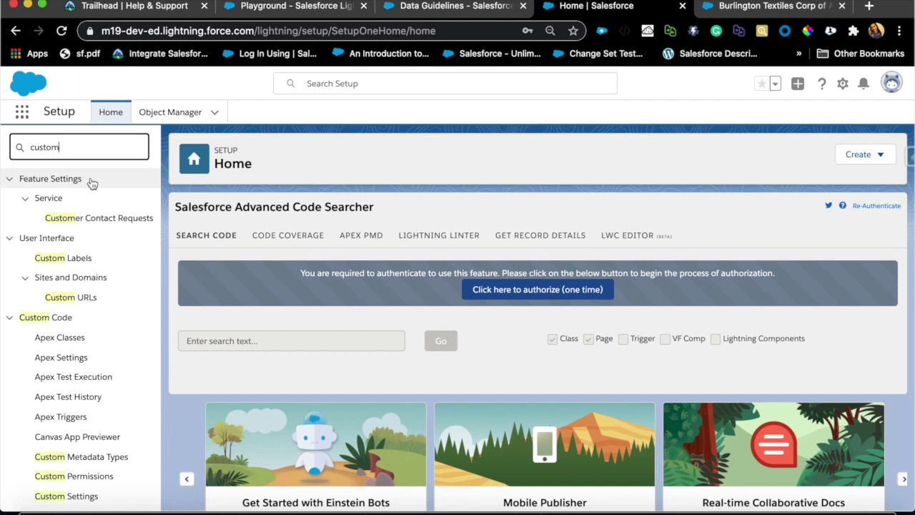
text( met)
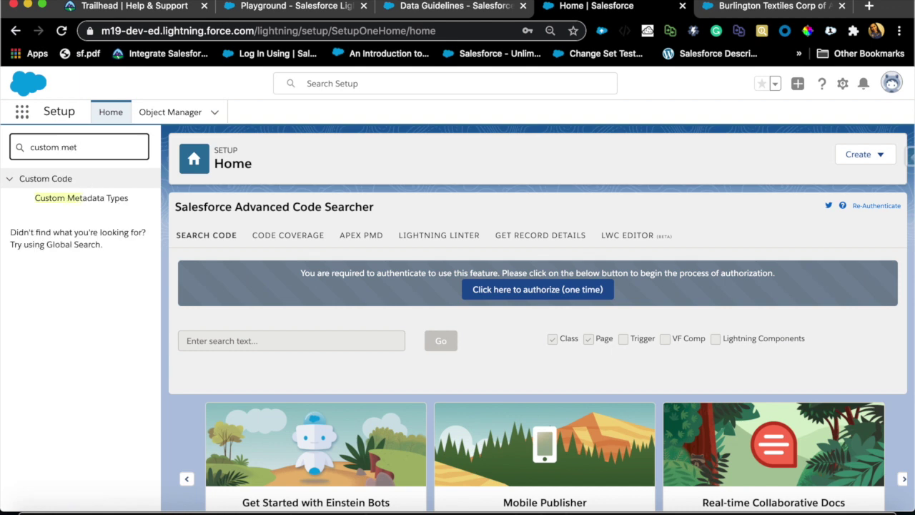
click(65, 204)
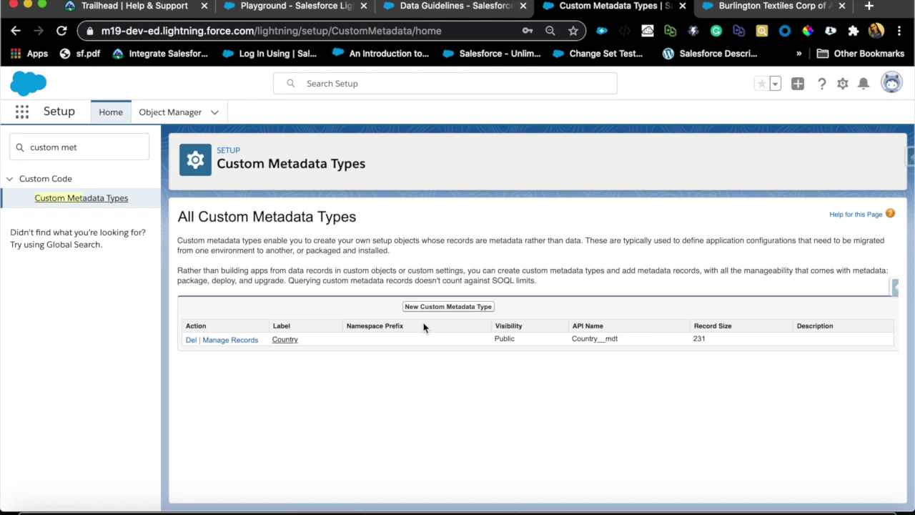
click(455, 306)
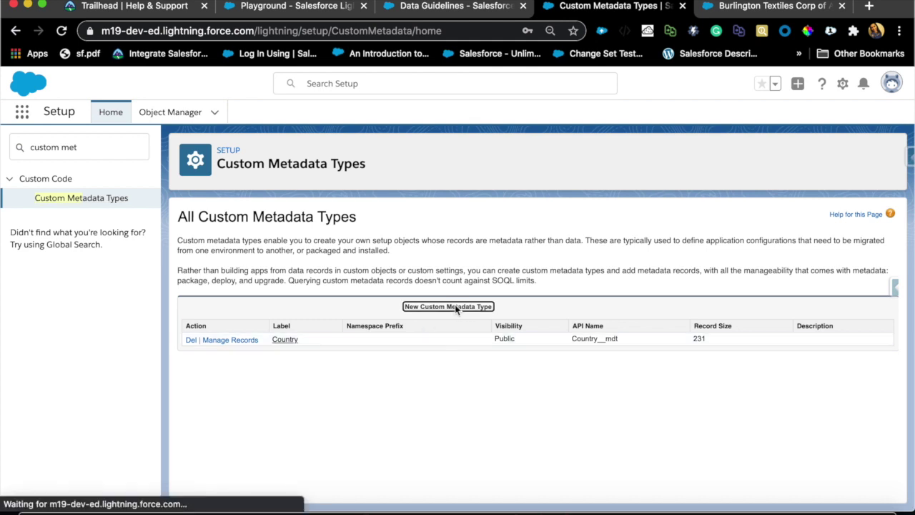
scroll(351, 322, down, 1)
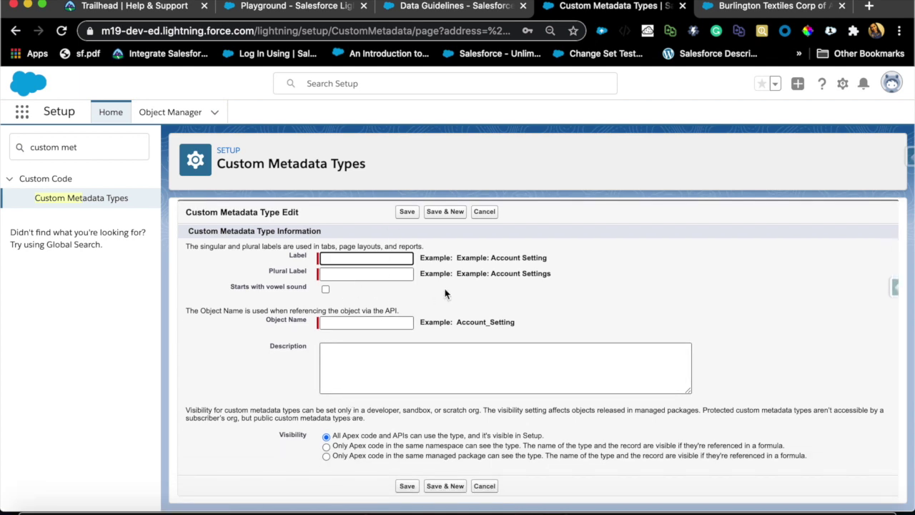
click(486, 212)
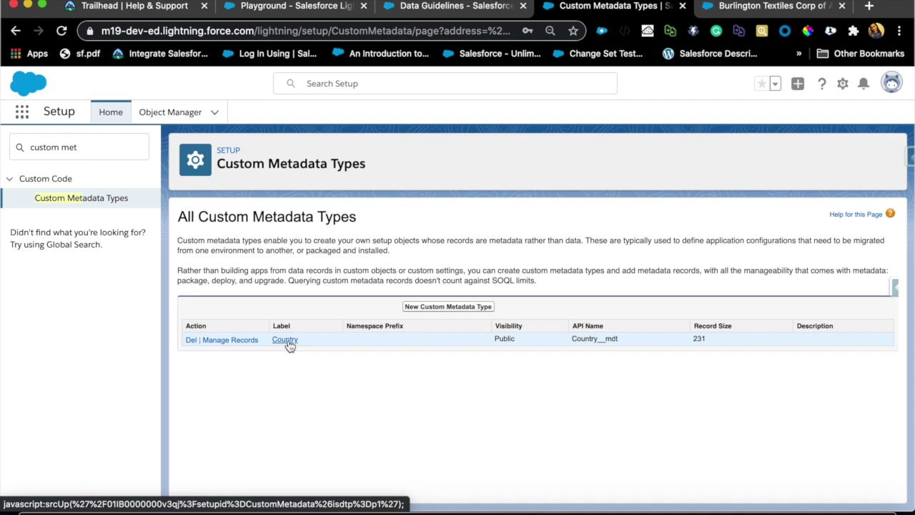
Step: Review the Country metadata type's fields and page layouts, then list its Country records
click(289, 342)
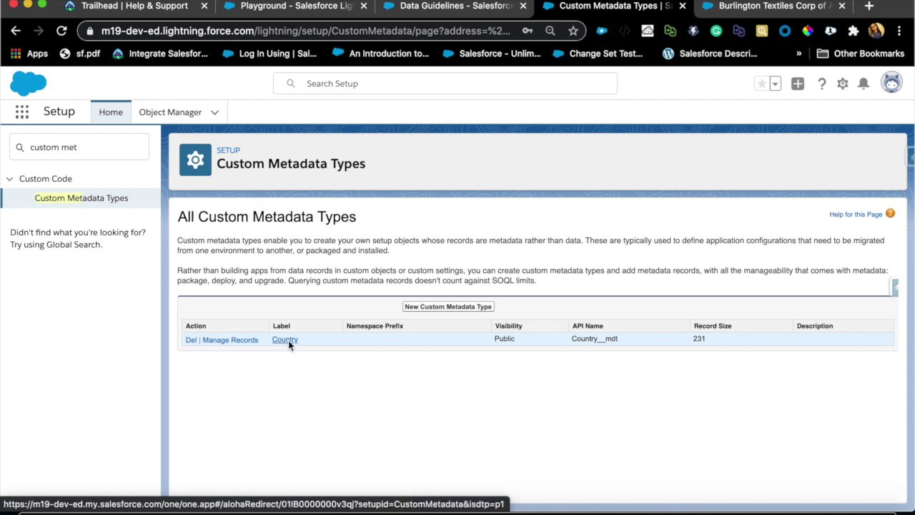
scroll(371, 390, down, 2)
scroll(370, 390, down, 2)
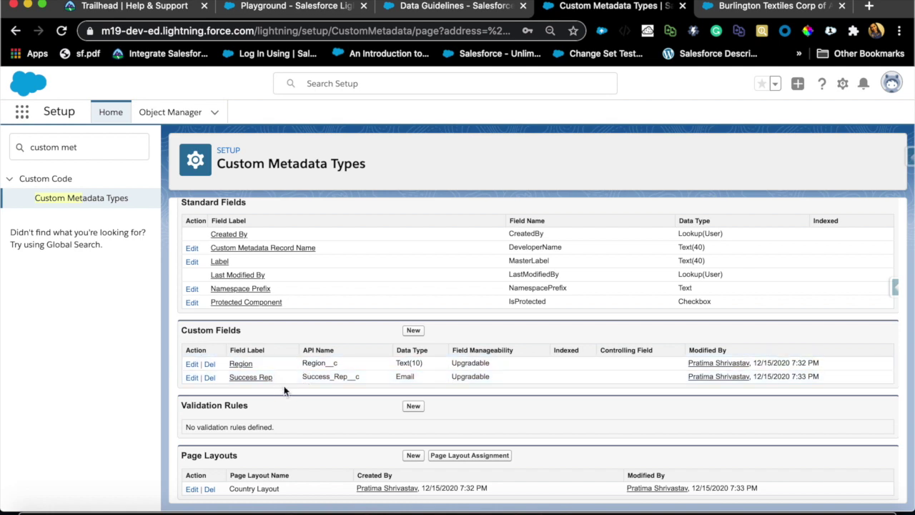
scroll(284, 390, up, 5)
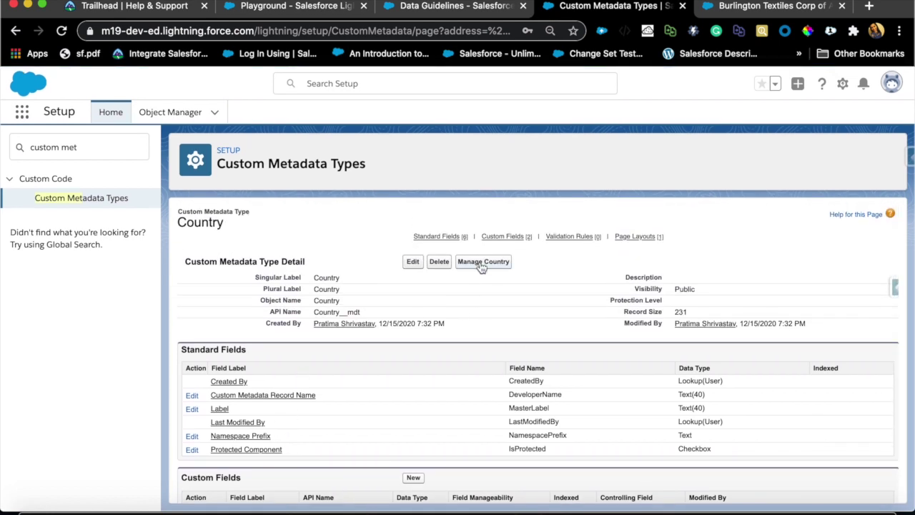
click(482, 262)
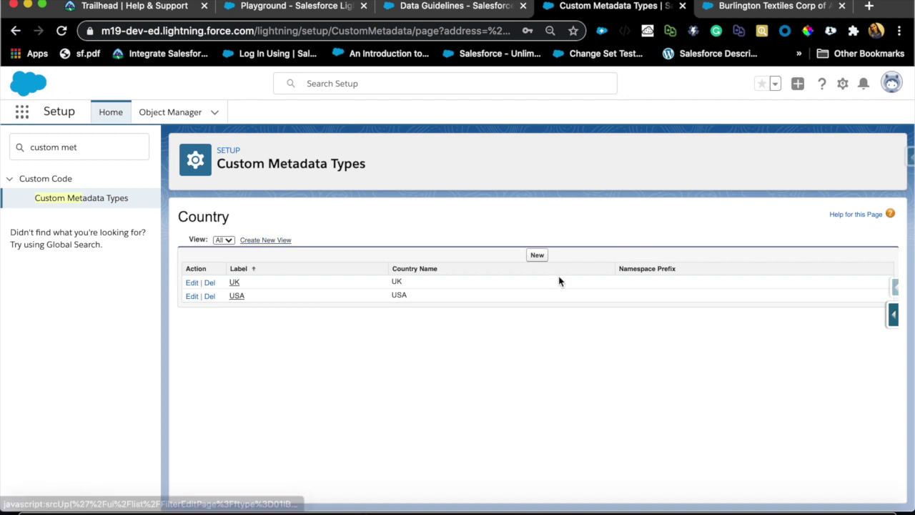
Step: Open the UK Country record, with Region EMEA, in its edit form
click(233, 284)
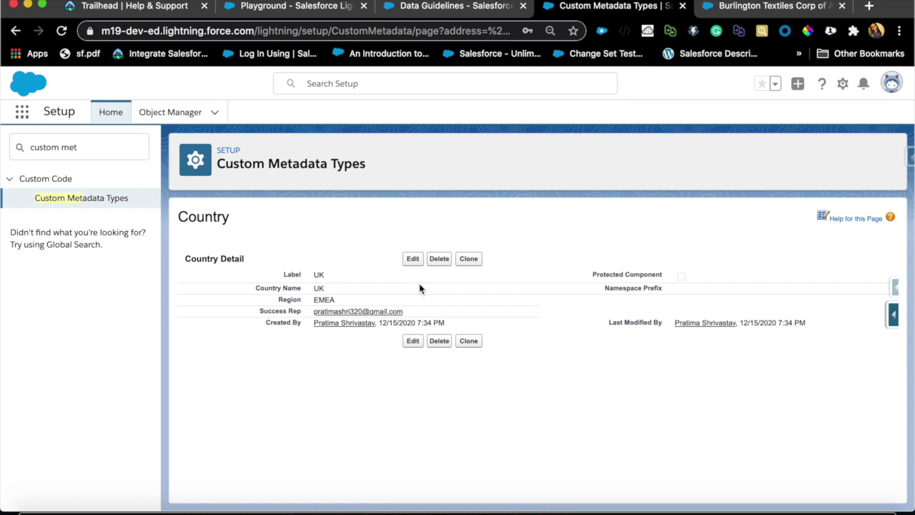
double_click(319, 288)
click(470, 260)
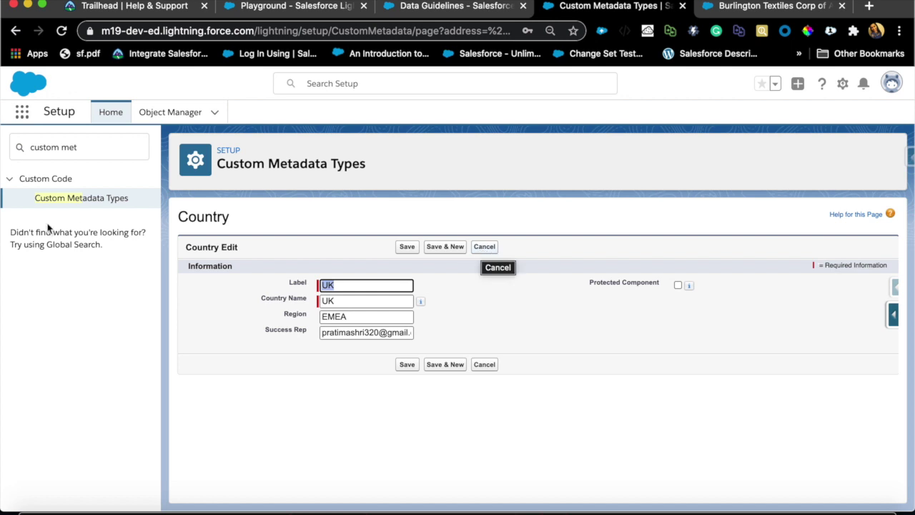
Step: Filter the Setup menu by 'flow' and open the Flows list
triple_click(97, 150)
text(f)
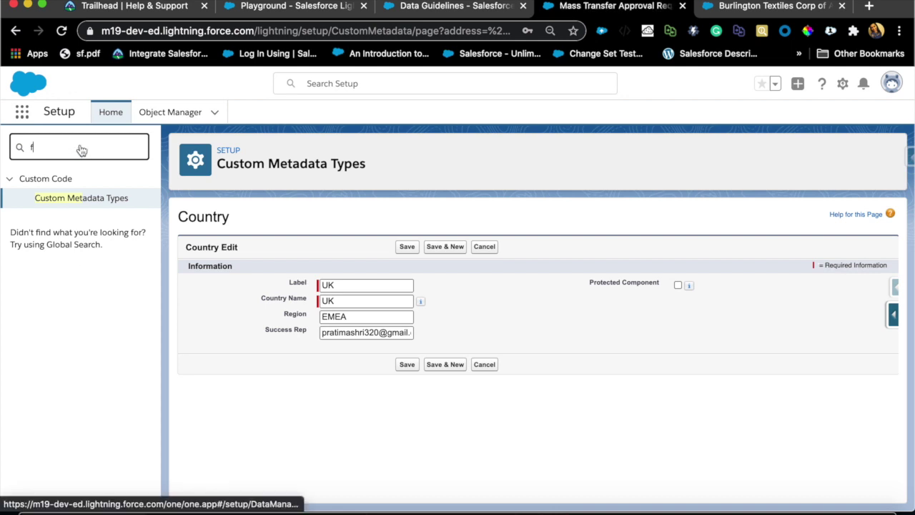
click(44, 154)
text(low)
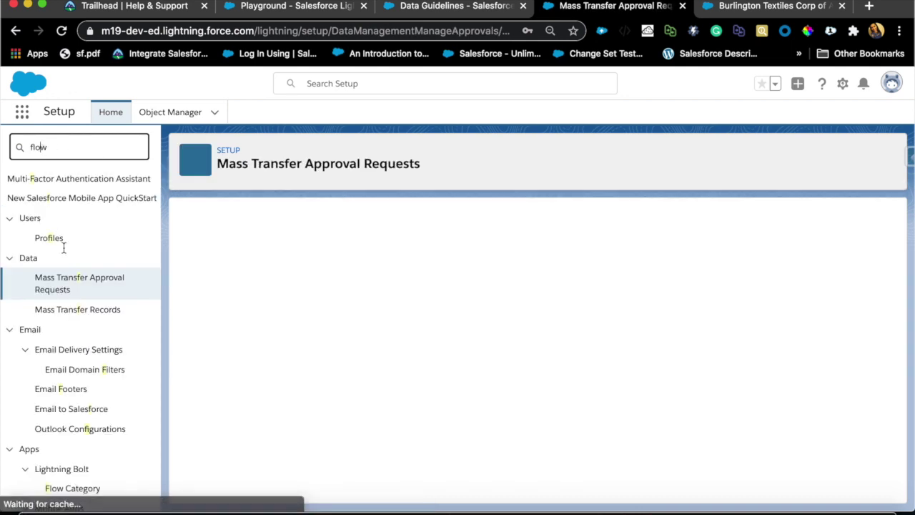
scroll(70, 358, down, 3)
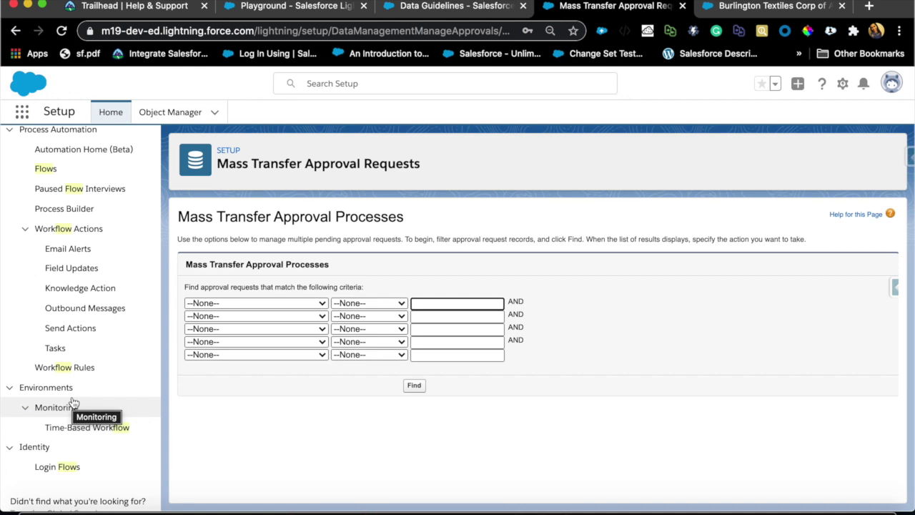
click(45, 169)
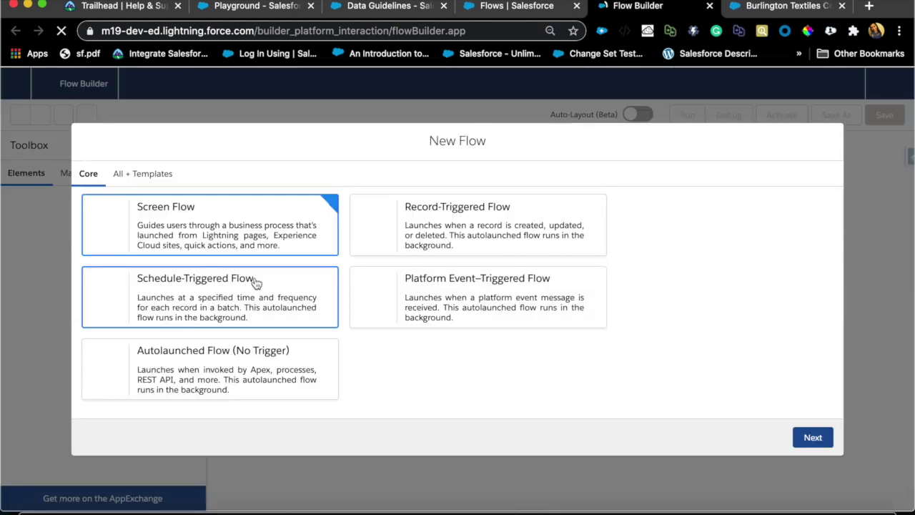
Step: Create a freeform Record-Triggered Flow that triggers when a record is created or updated
click(475, 241)
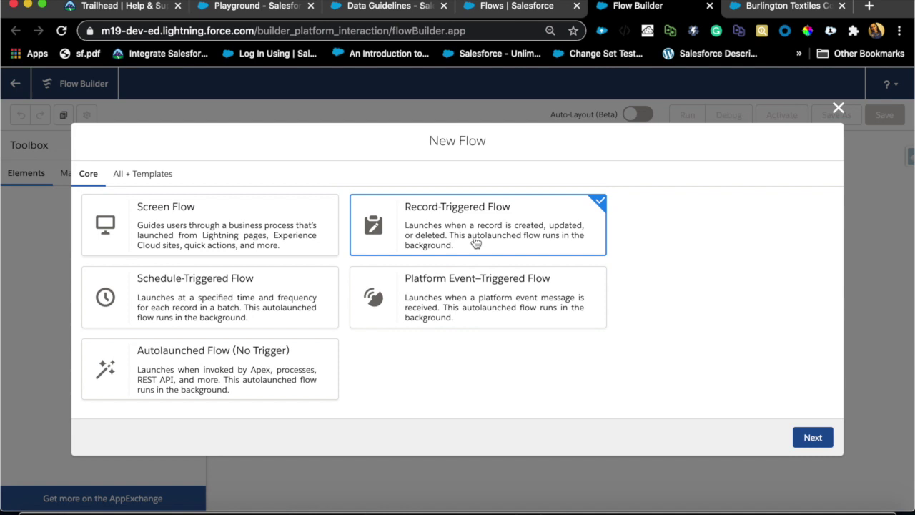
click(811, 439)
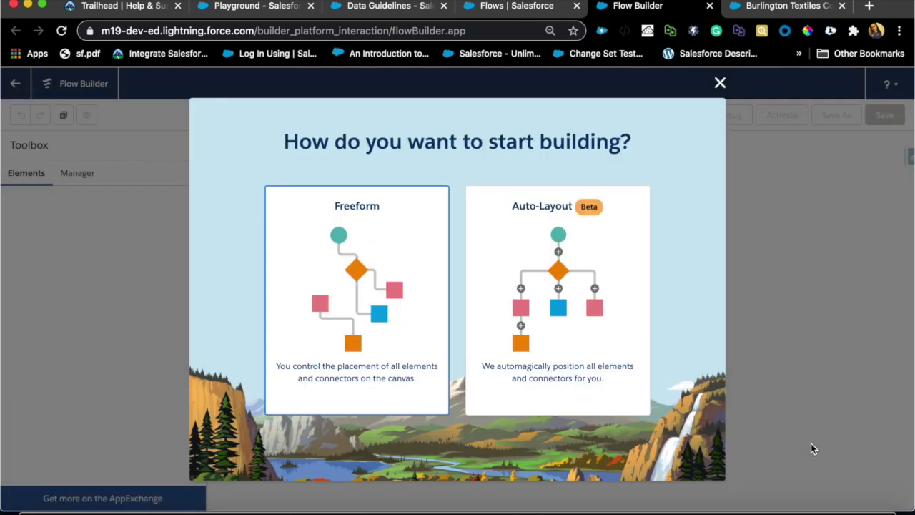
click(376, 351)
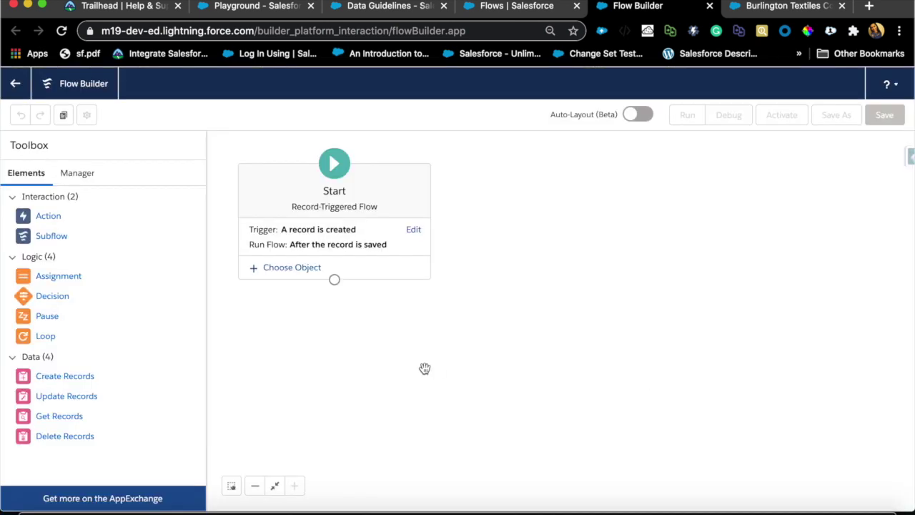
click(414, 231)
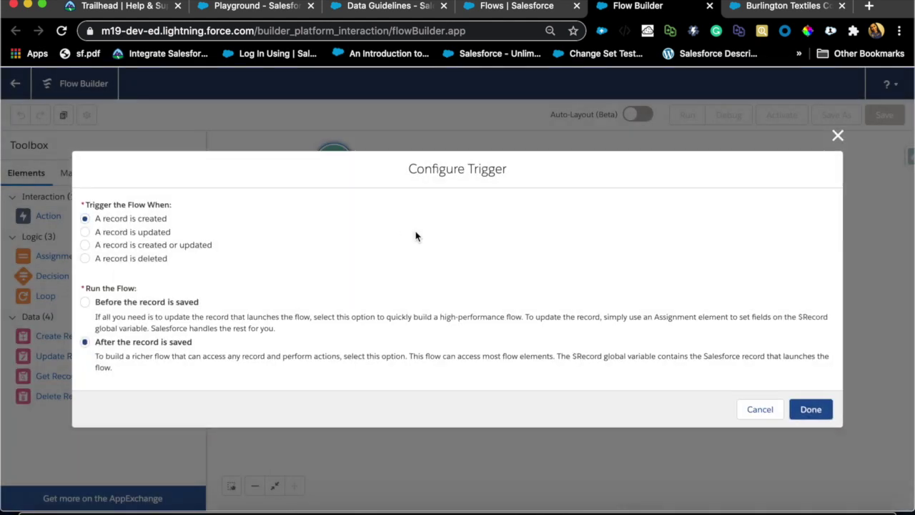
click(90, 247)
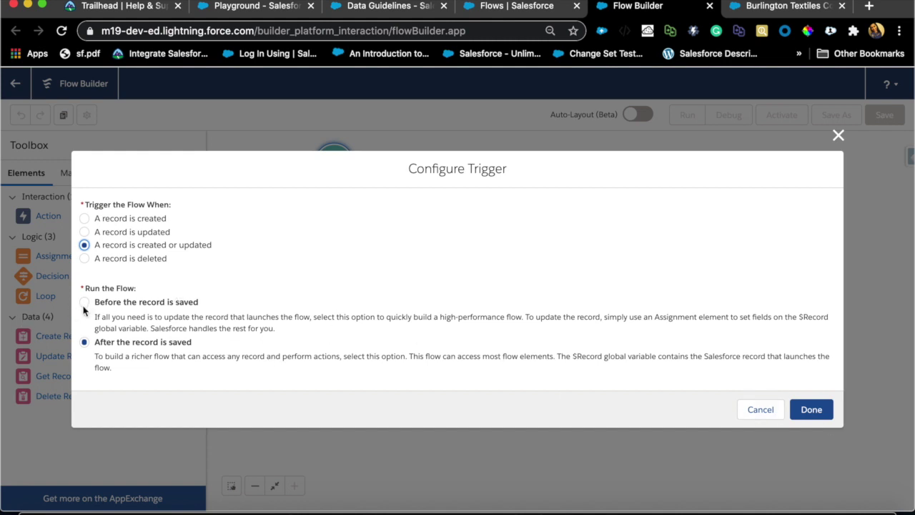
click(813, 410)
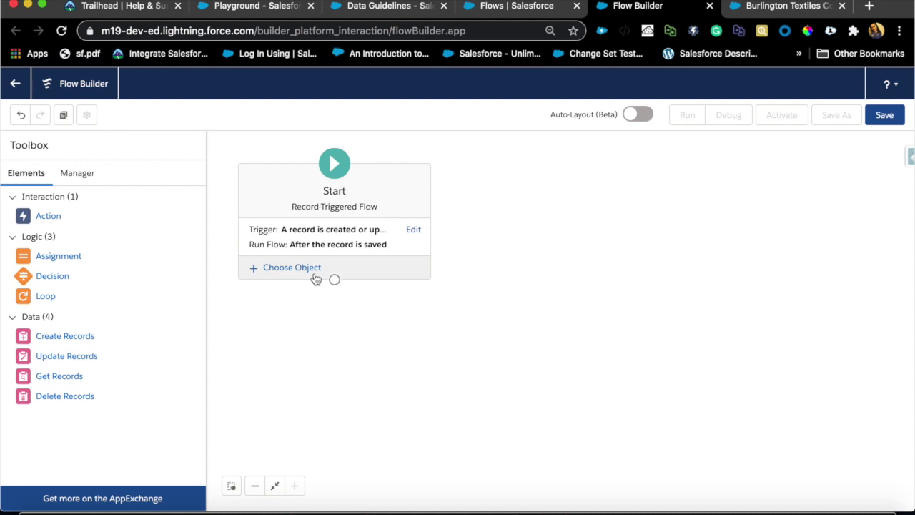
Step: Set Account as the flow's triggering object
click(301, 273)
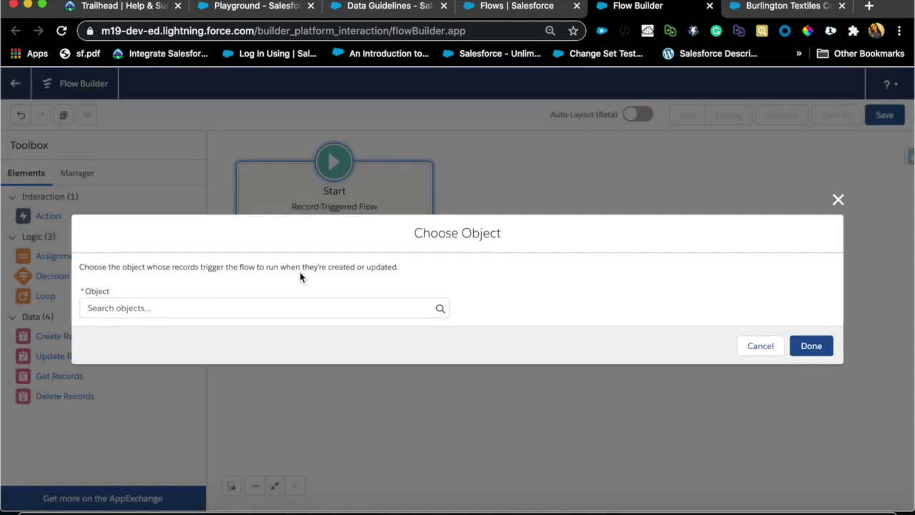
click(281, 310)
text(acc)
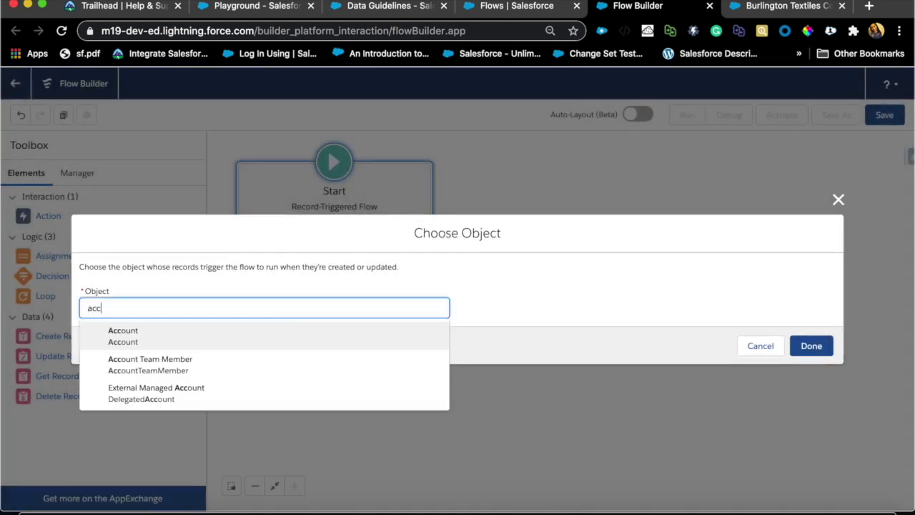
click(152, 347)
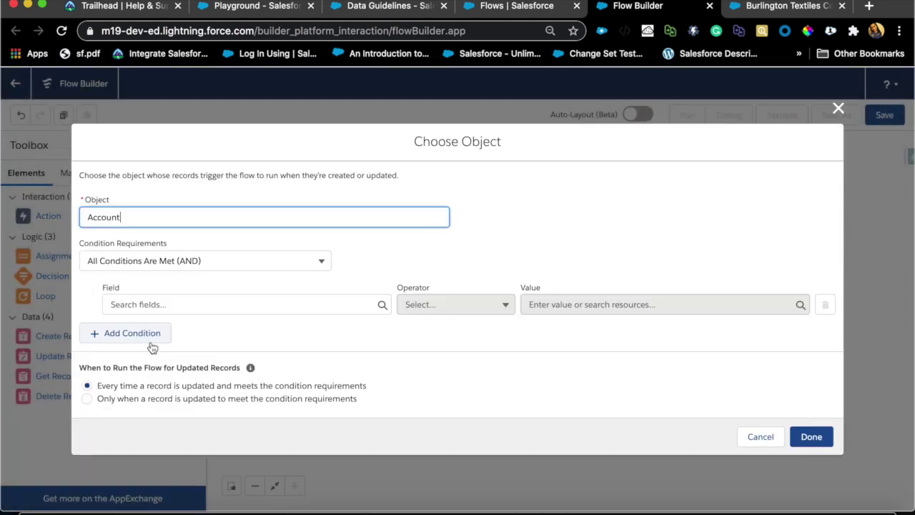
Step: Add the trigger condition BillingCountry Is Null = False and confirm
click(204, 305)
text(bil)
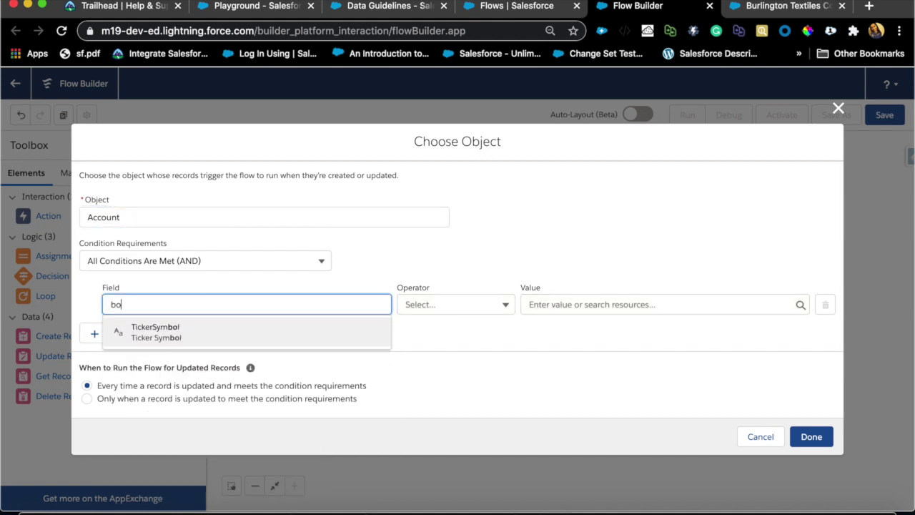
text(l)
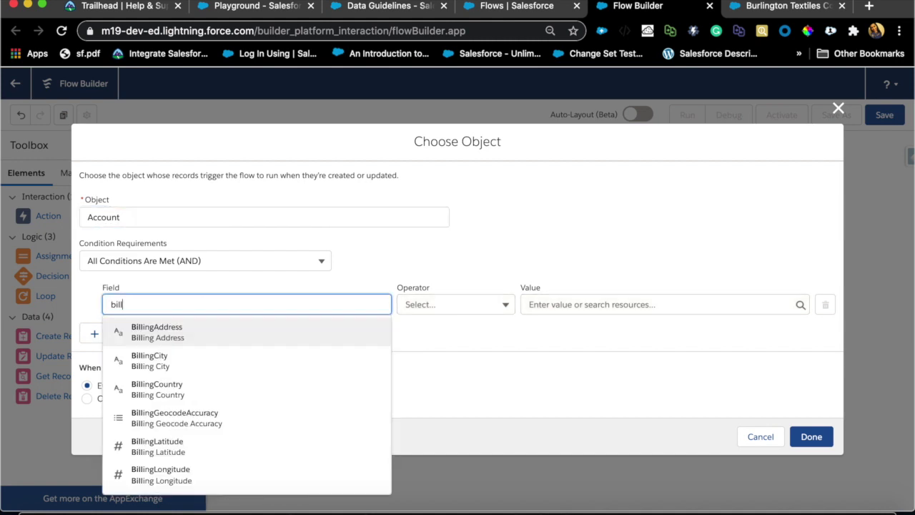
click(159, 391)
click(493, 303)
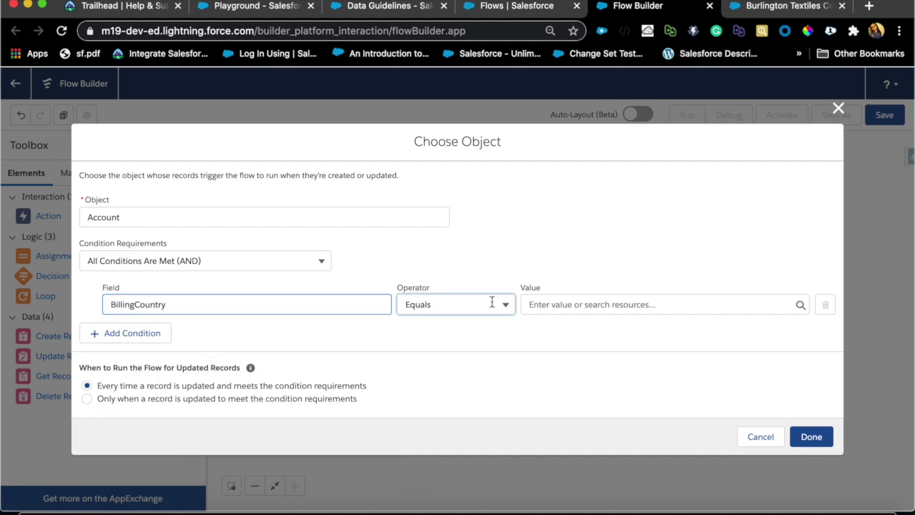
click(438, 443)
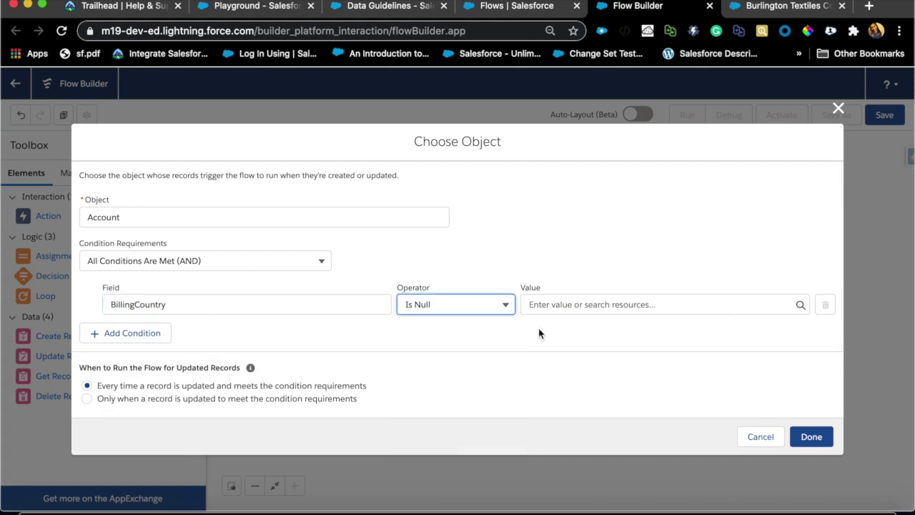
click(586, 302)
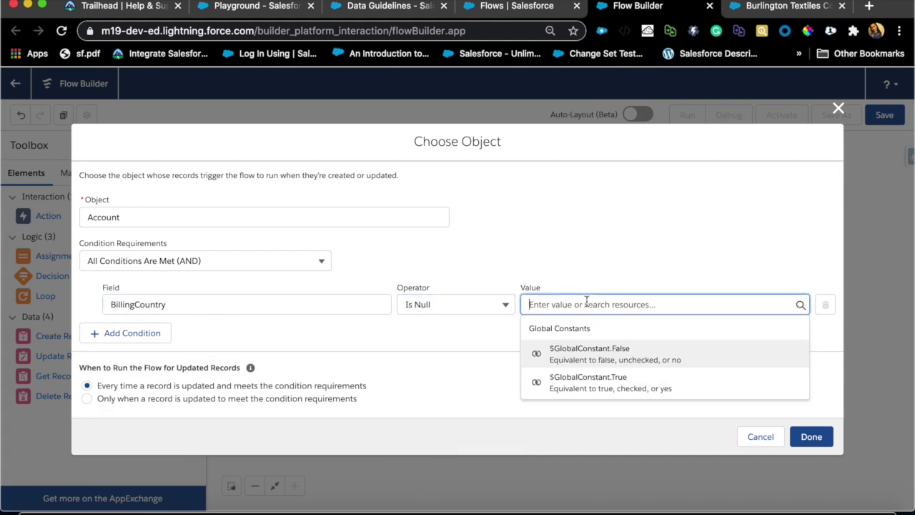
click(593, 358)
click(513, 356)
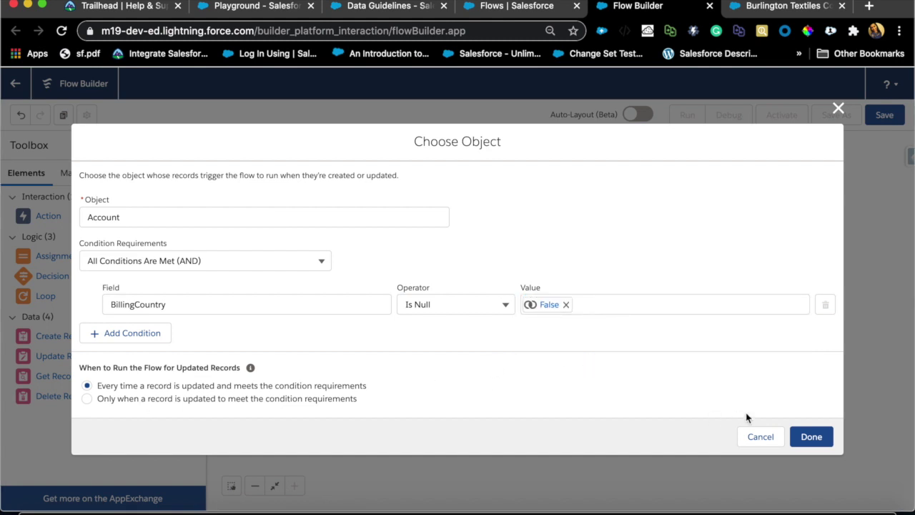
click(810, 438)
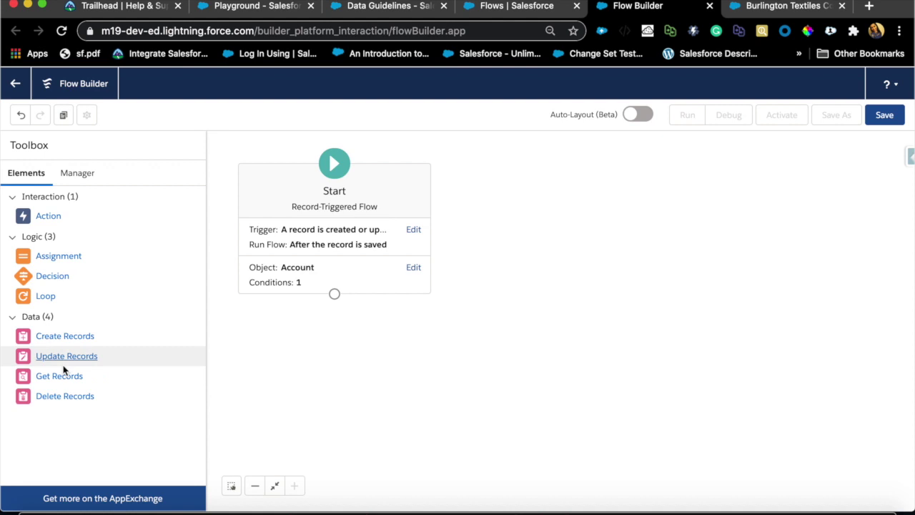
Step: Add a Get Records element labelled 'get Country Reg…' that queries the Country object
drag(65, 376, 543, 197)
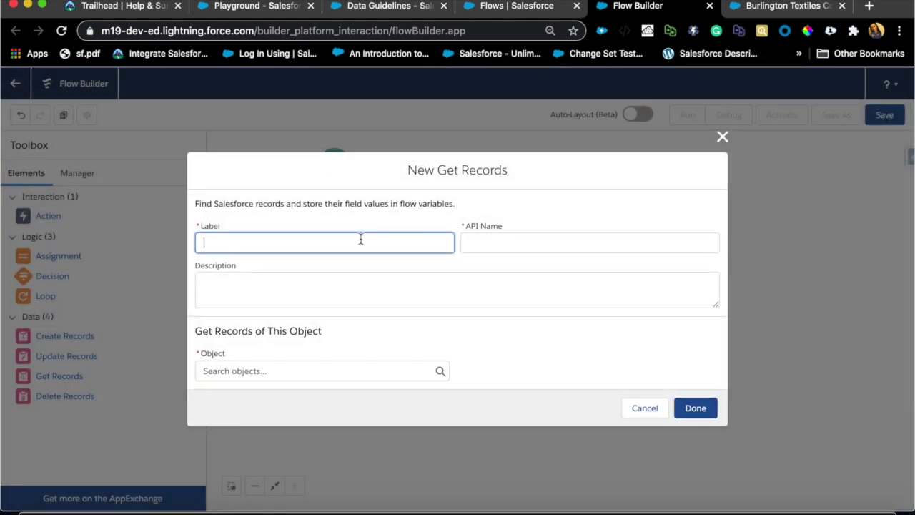
text(get Country Regions)
click(294, 368)
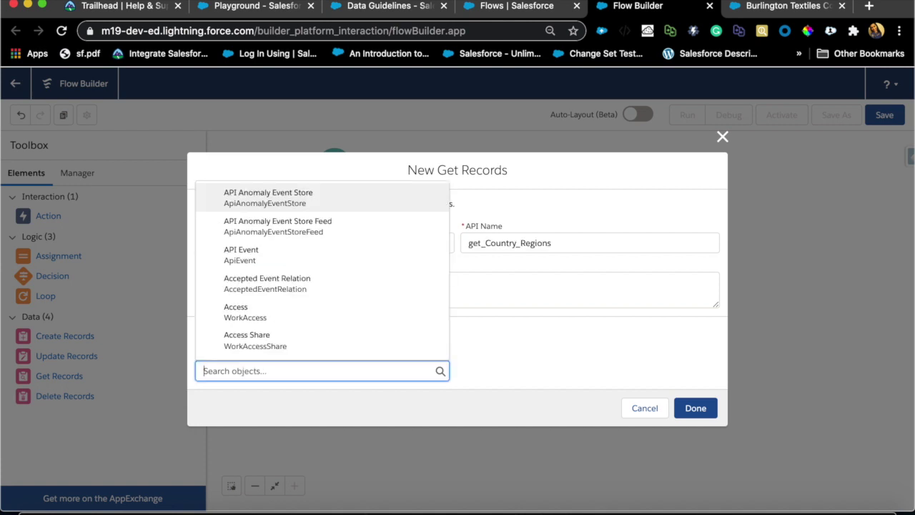
text(countr)
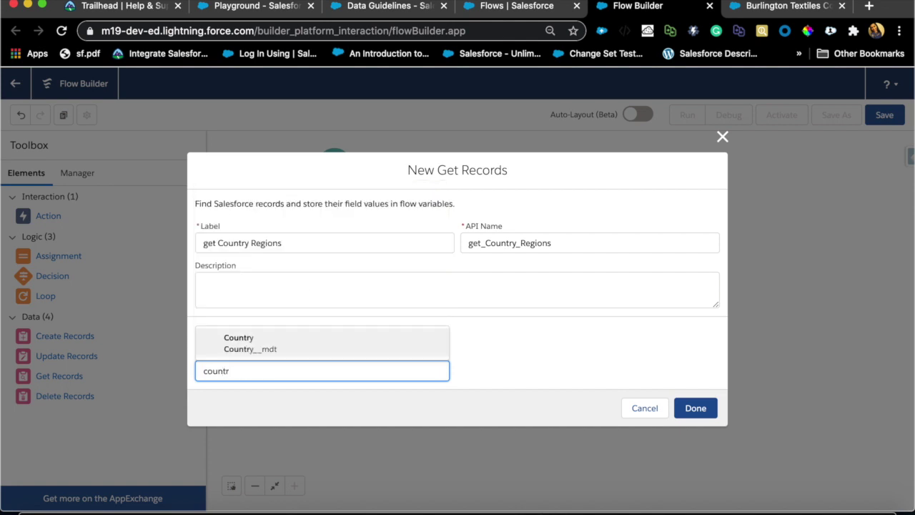
click(284, 353)
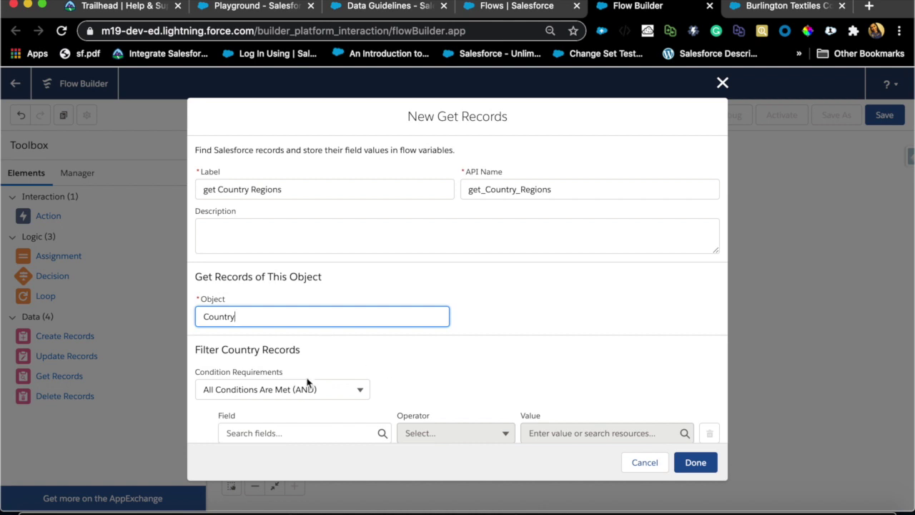
scroll(306, 389, down, 1)
Step: Filter Country records where Label Equals {!$Record.BillingCountry} and save the element
click(281, 394)
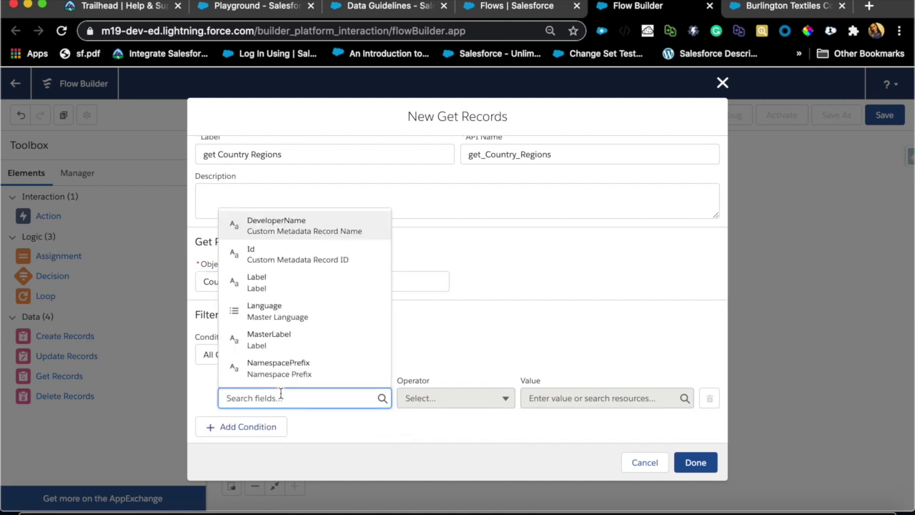
text(nam)
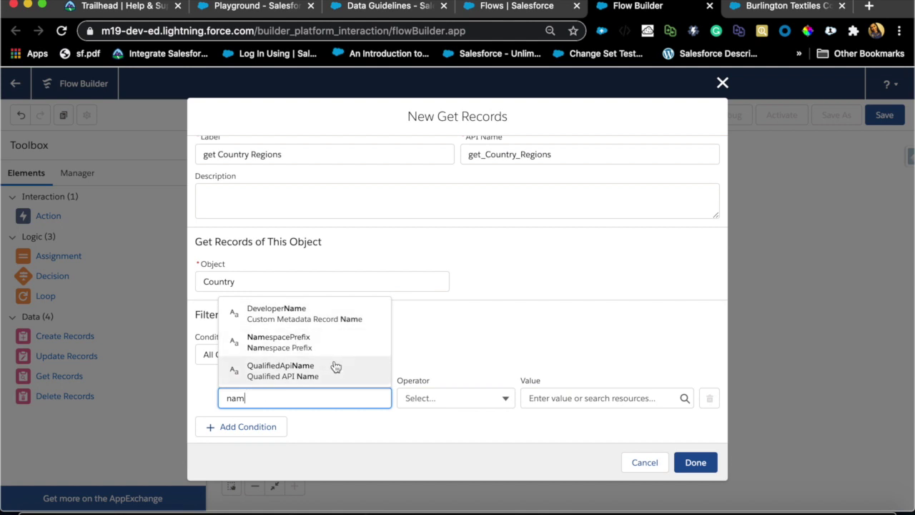
key(BackSpace)
key(BackSpace)
key(BackSpace)
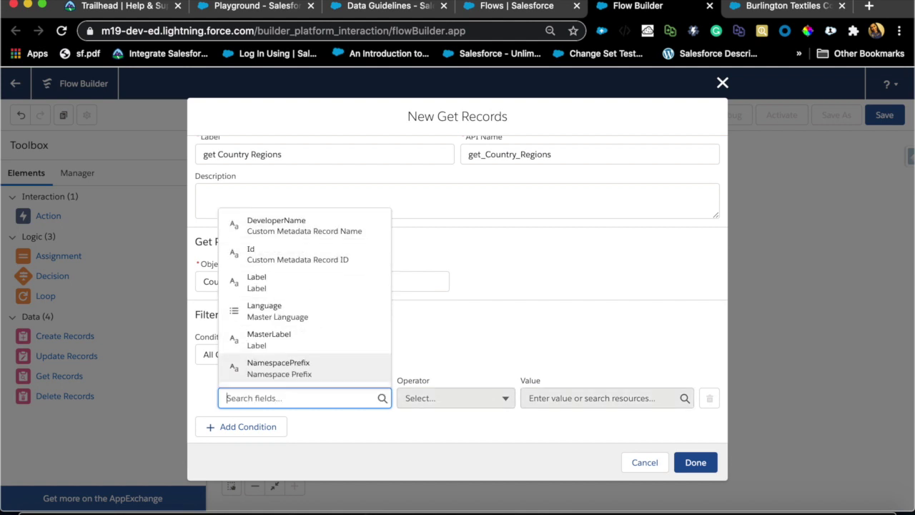
text(labe)
click(274, 339)
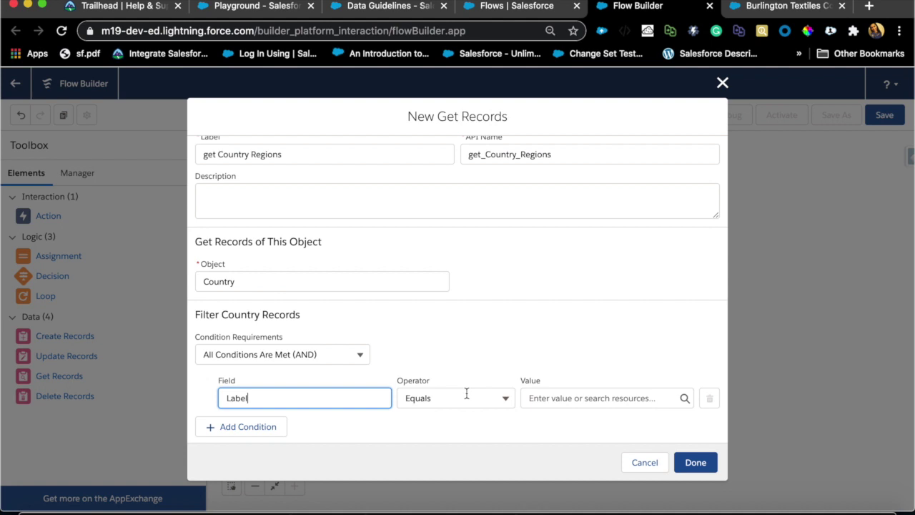
click(567, 398)
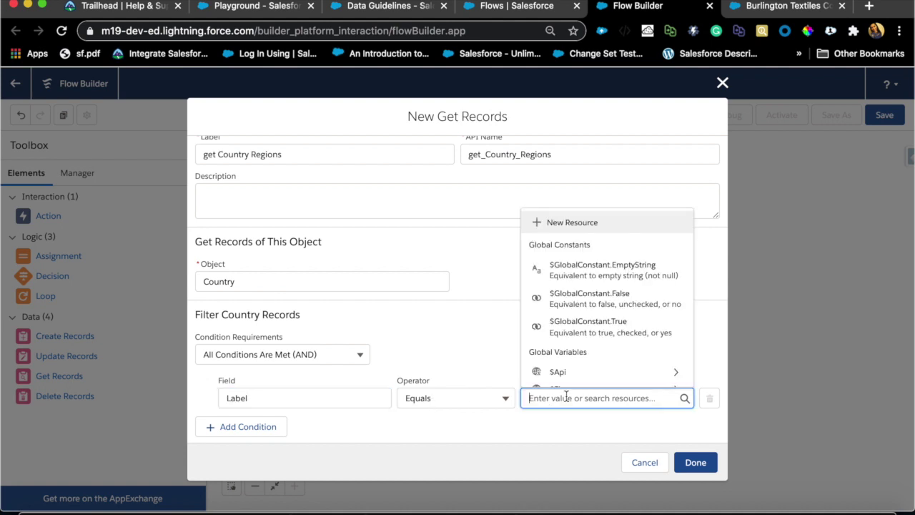
scroll(652, 328, down, 3)
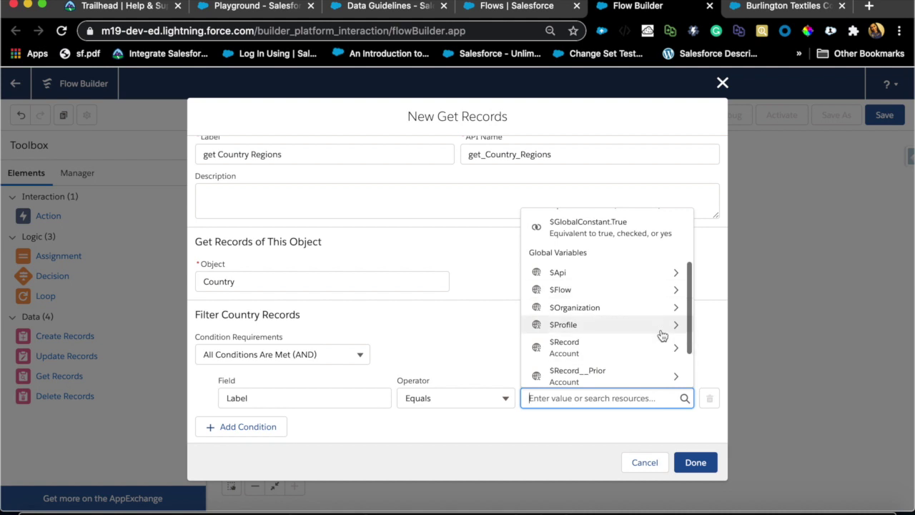
click(650, 353)
text(billin)
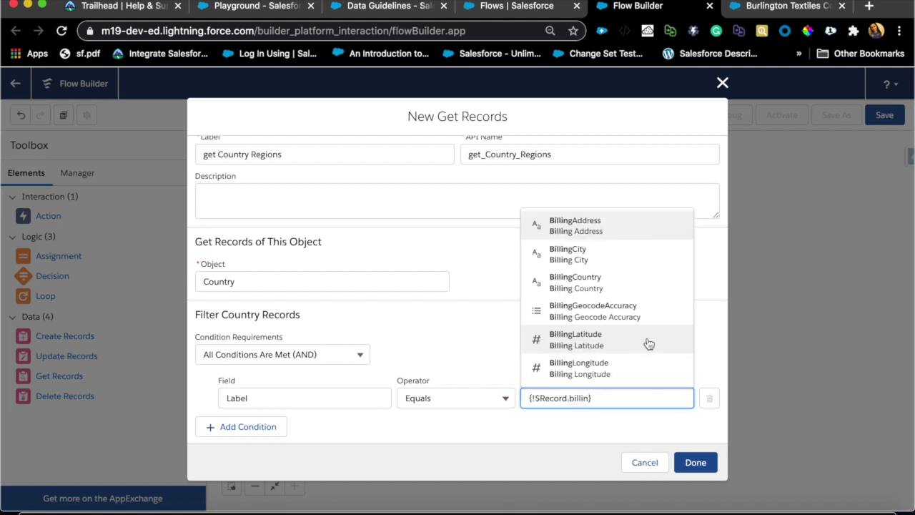
click(576, 287)
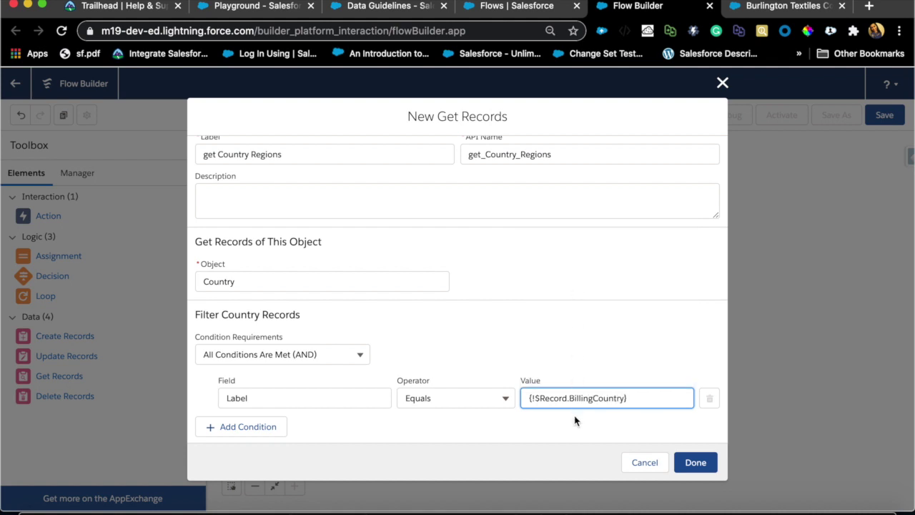
click(577, 422)
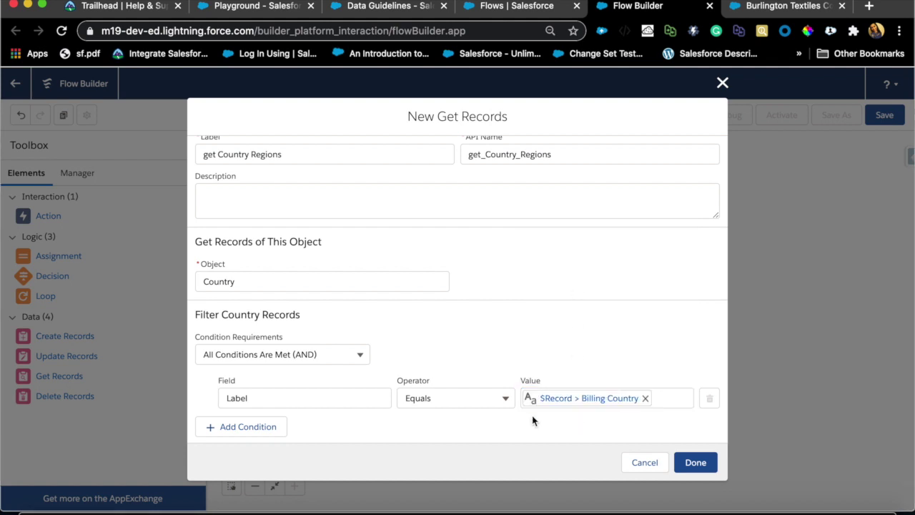
click(693, 463)
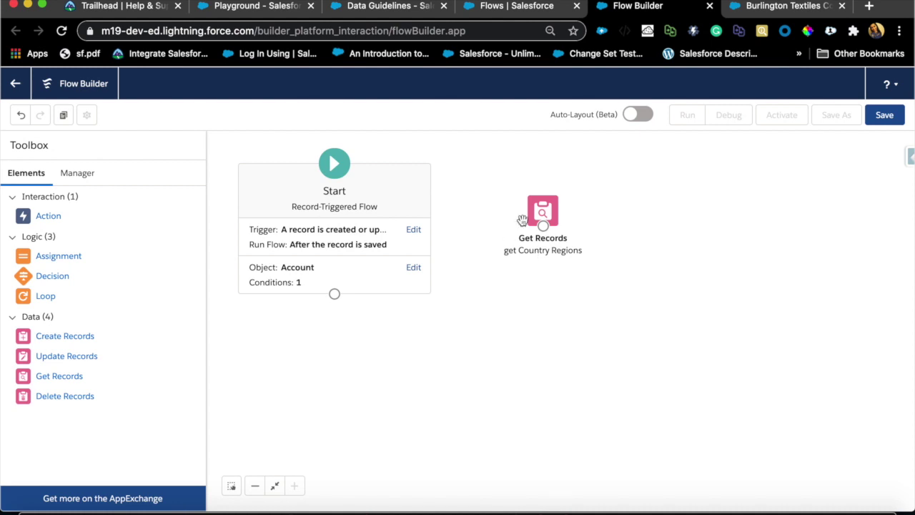
Step: Review the get Country Regions settings unchanged, then connect Start to it
double_click(544, 216)
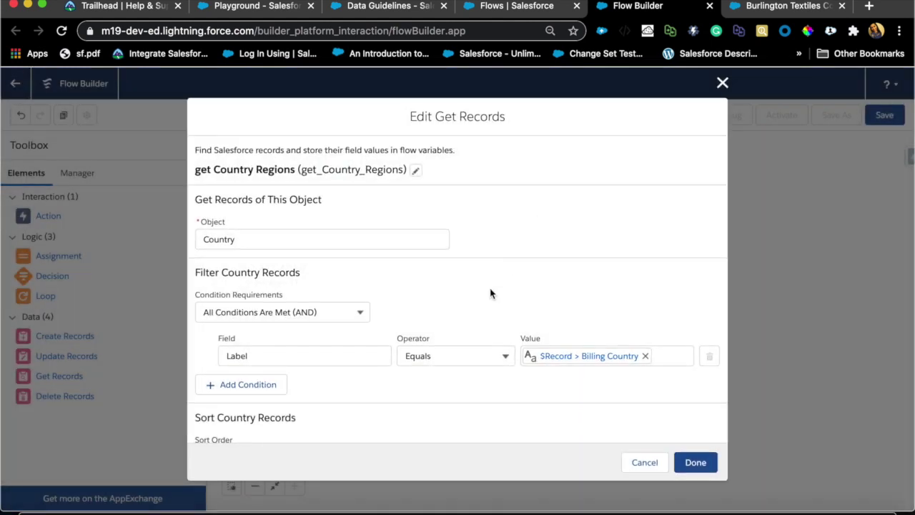
scroll(491, 293, down, 5)
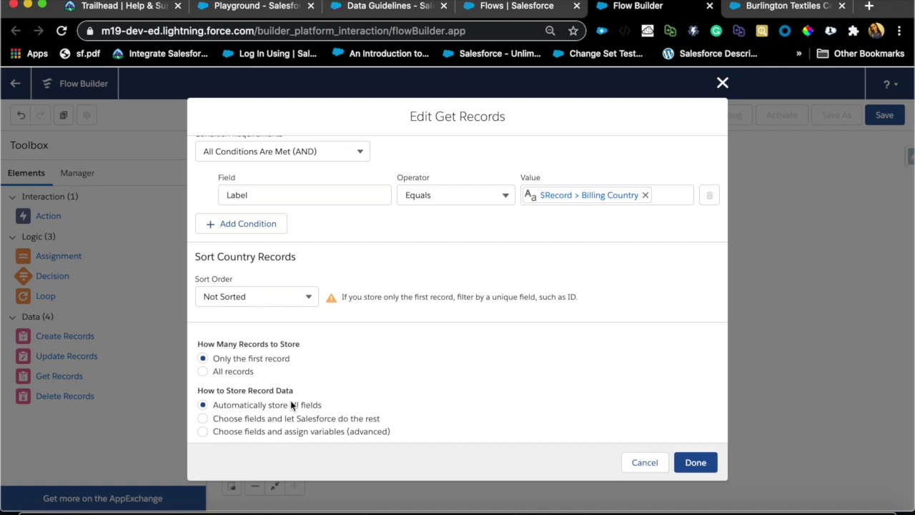
click(722, 84)
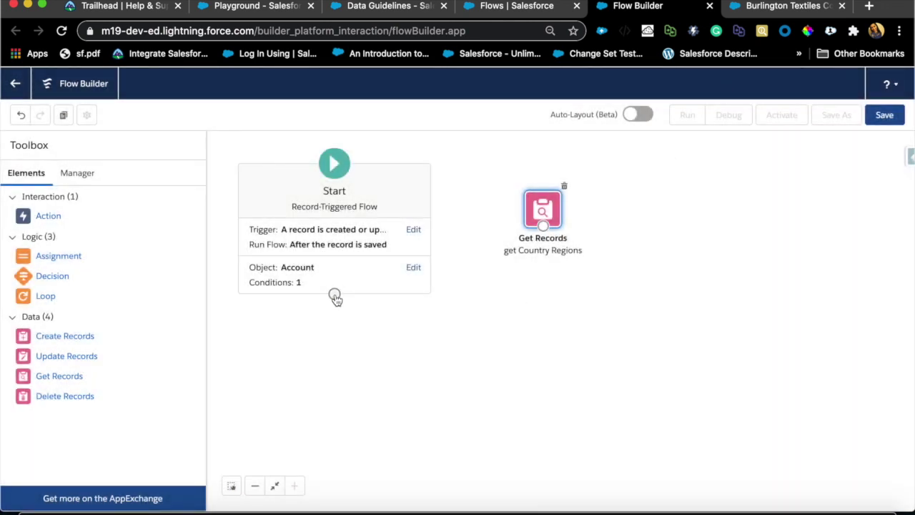
drag(335, 294, 571, 206)
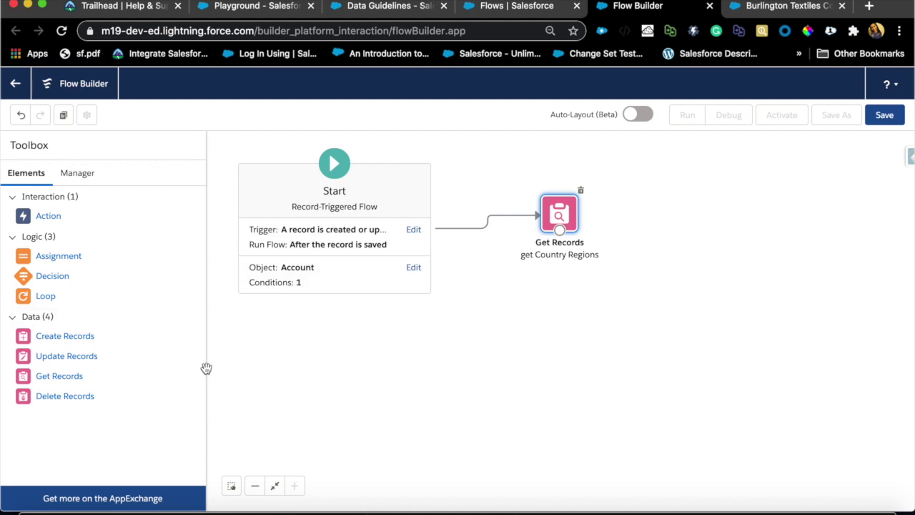
Step: Drag an Update Records element onto the Flow Builder canvas
drag(61, 356, 559, 329)
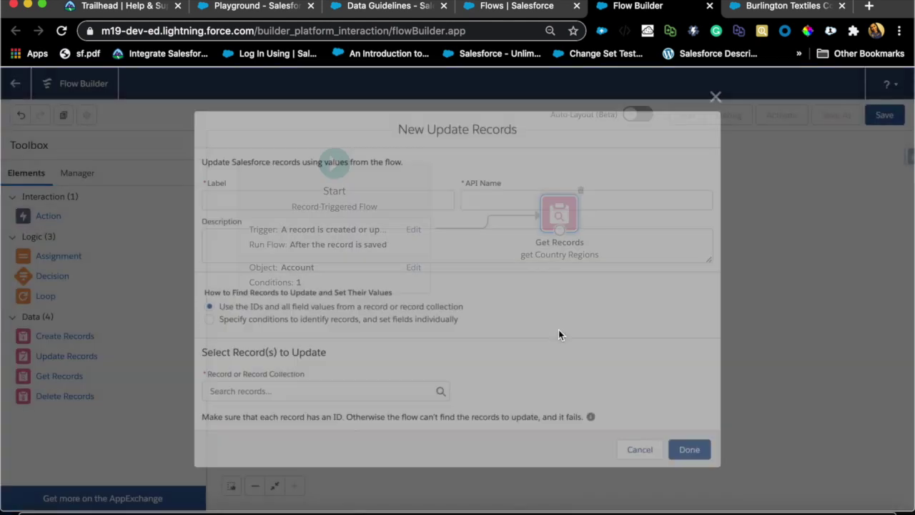
Step: Label the update 'Upate Account Region' and target Account records chosen by conditions
text(Upa)
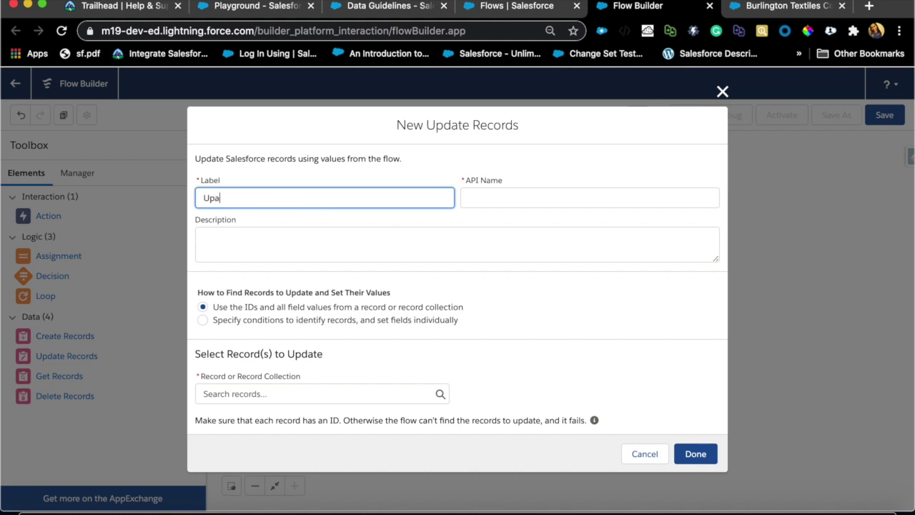
text(te Account Region)
click(224, 395)
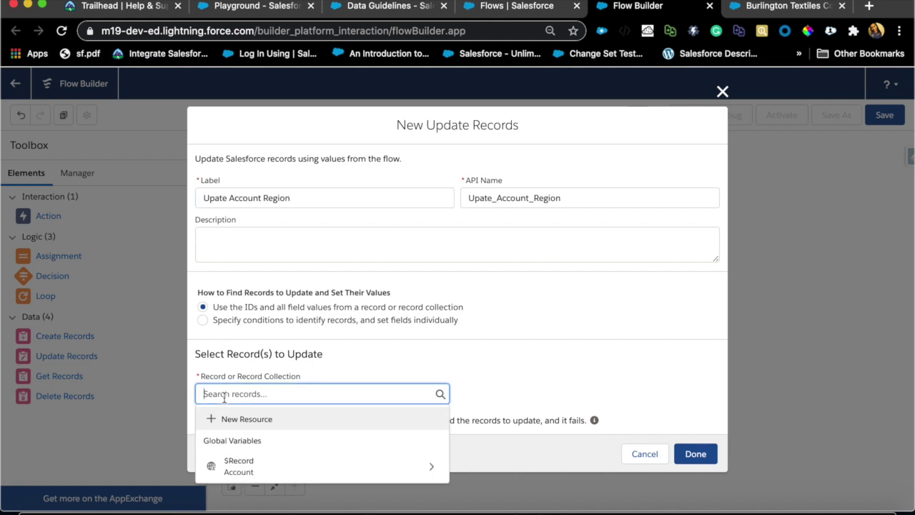
click(203, 331)
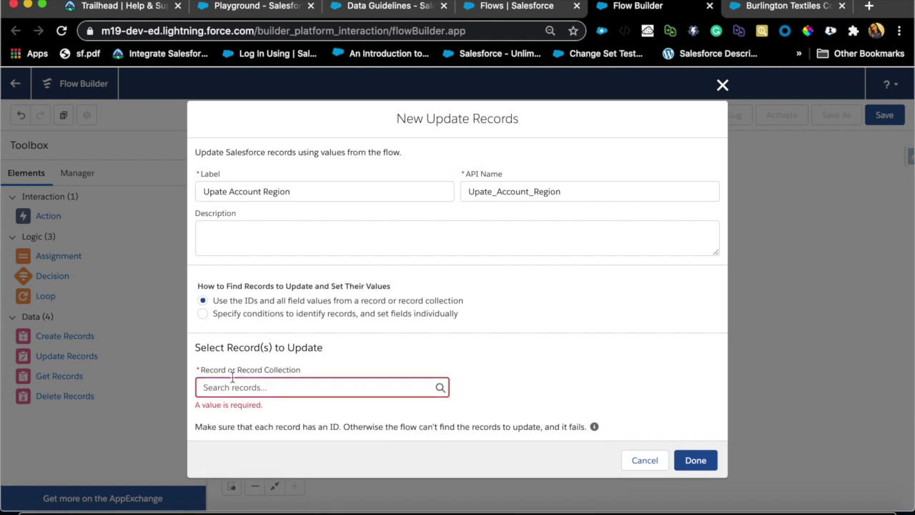
click(203, 314)
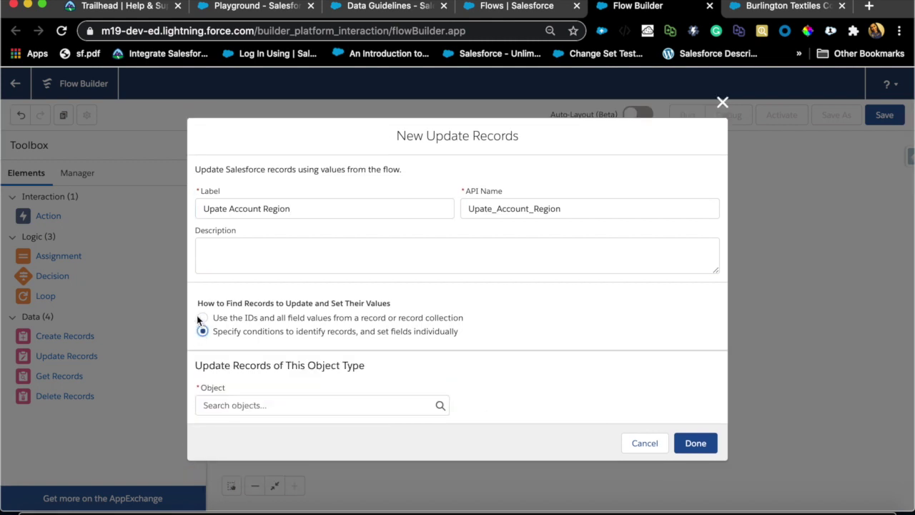
click(273, 405)
text(acco)
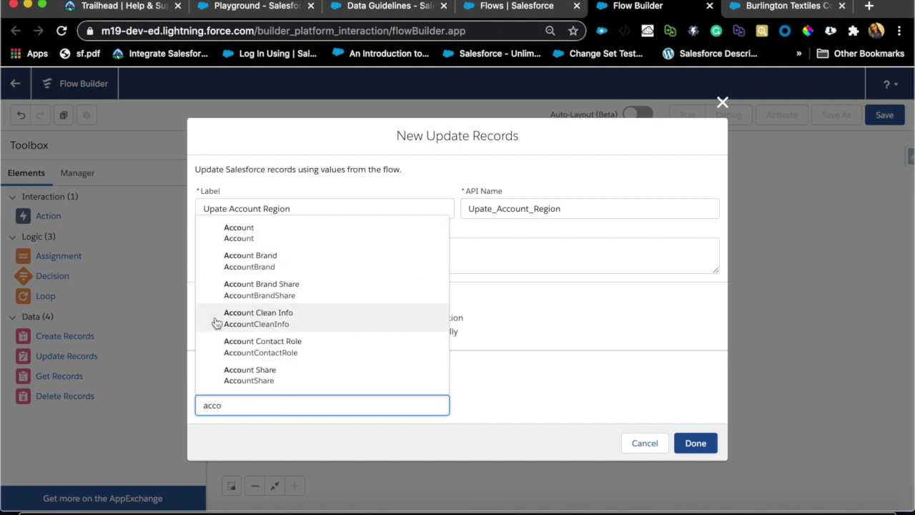
click(228, 233)
Step: Filter the Accounts to update by Id Equals {!$Record.Id}
scroll(283, 406, down, 3)
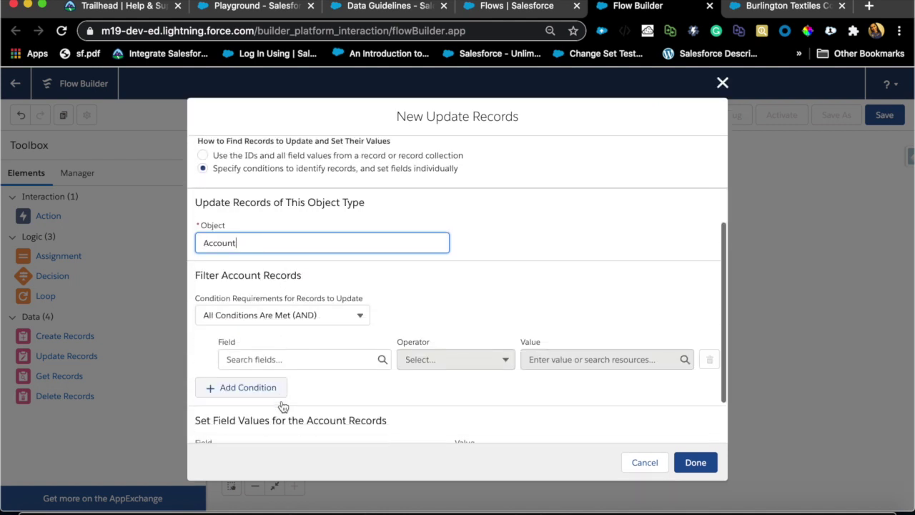
click(308, 357)
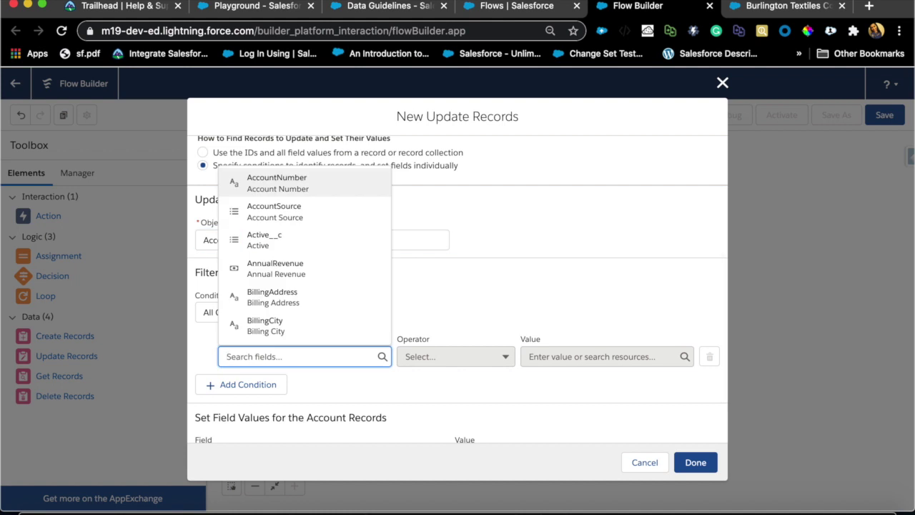
text(id)
click(271, 271)
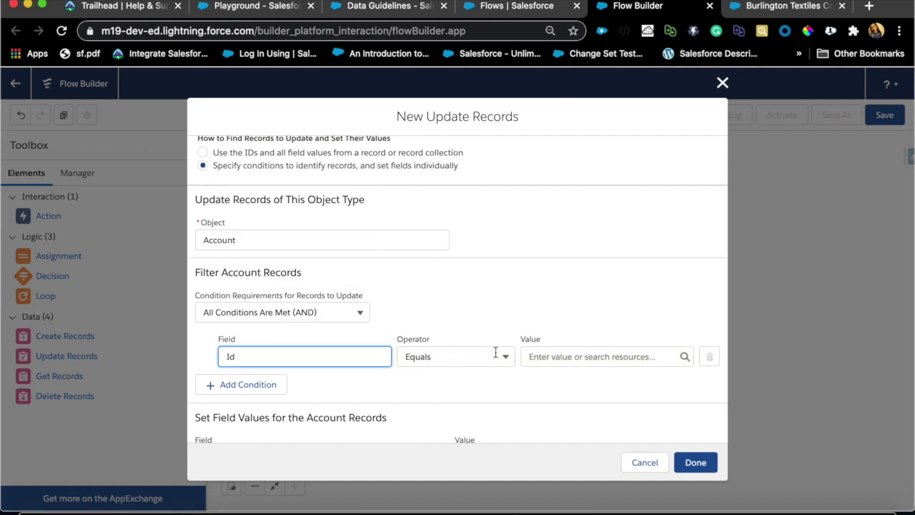
click(572, 357)
text(reco)
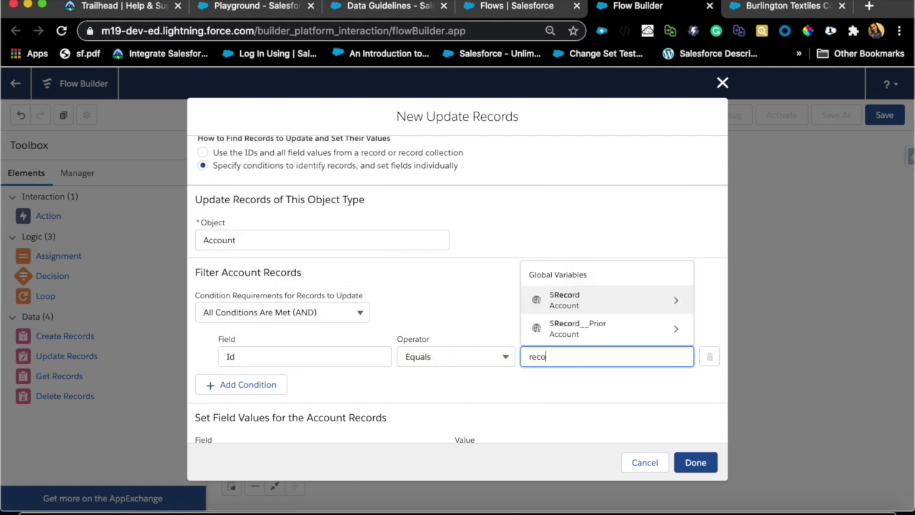
click(609, 300)
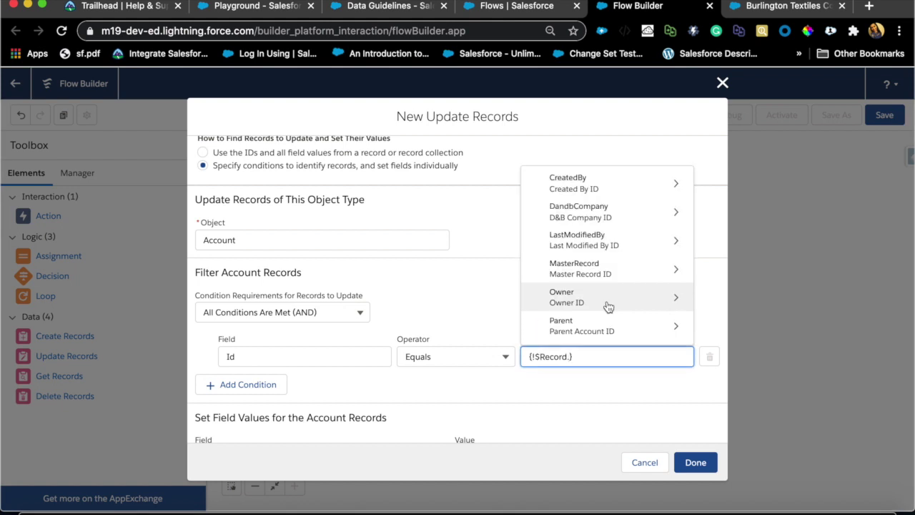
text(id)
scroll(597, 248, down, 3)
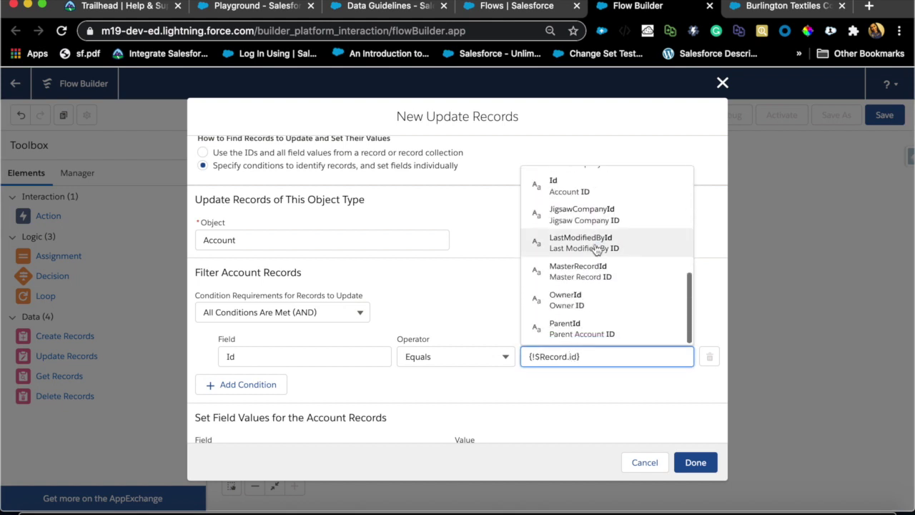
scroll(598, 249, up, 2)
click(578, 175)
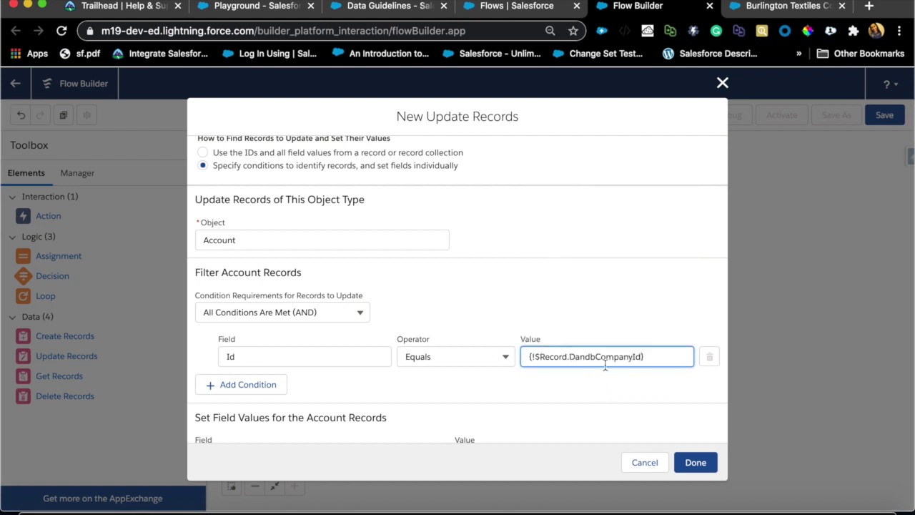
click(608, 356)
key(BackSpace)
text(Acc)
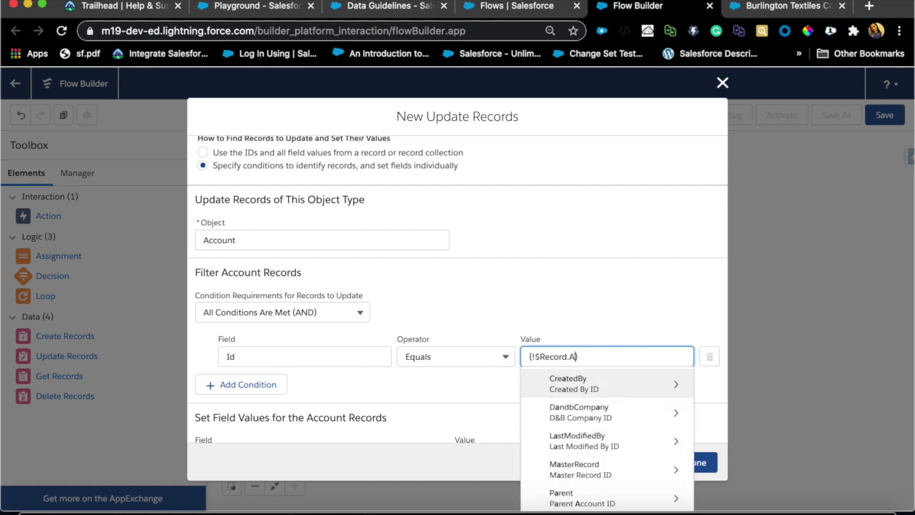
scroll(613, 454, down, 3)
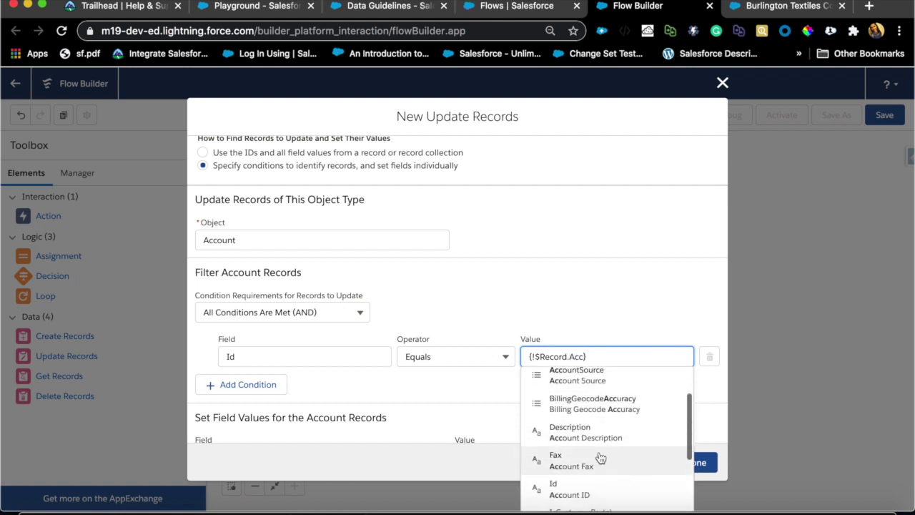
click(561, 494)
click(469, 389)
Step: Set Region__c to {!get_Country_Regions.Region__c} and finish the Update Records element
scroll(470, 388, down, 2)
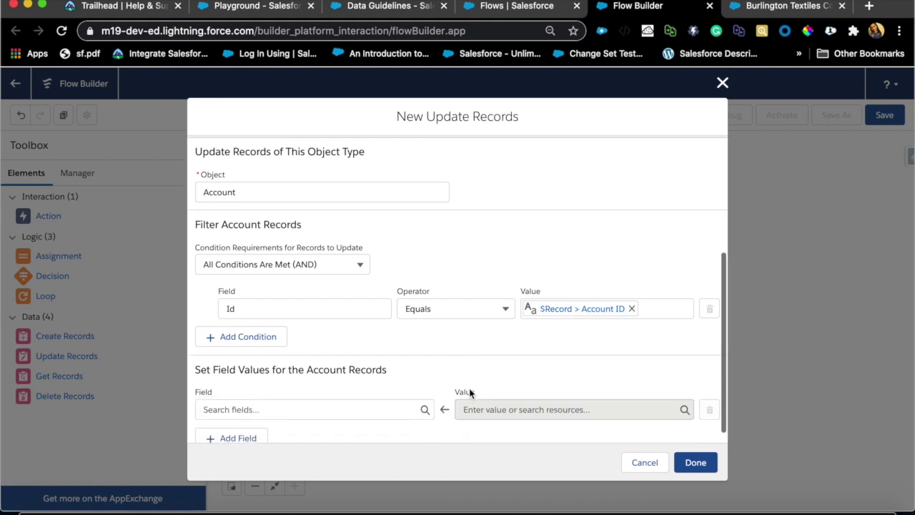
click(392, 397)
text(reg)
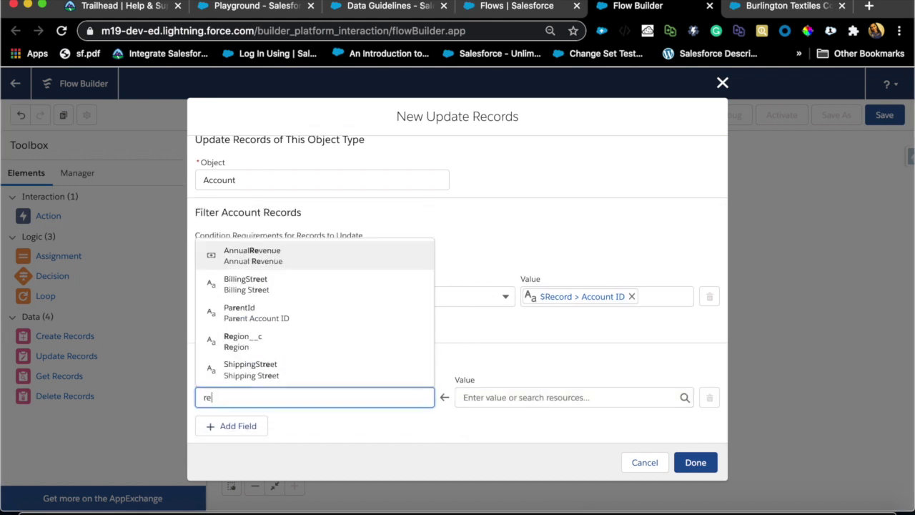
click(305, 365)
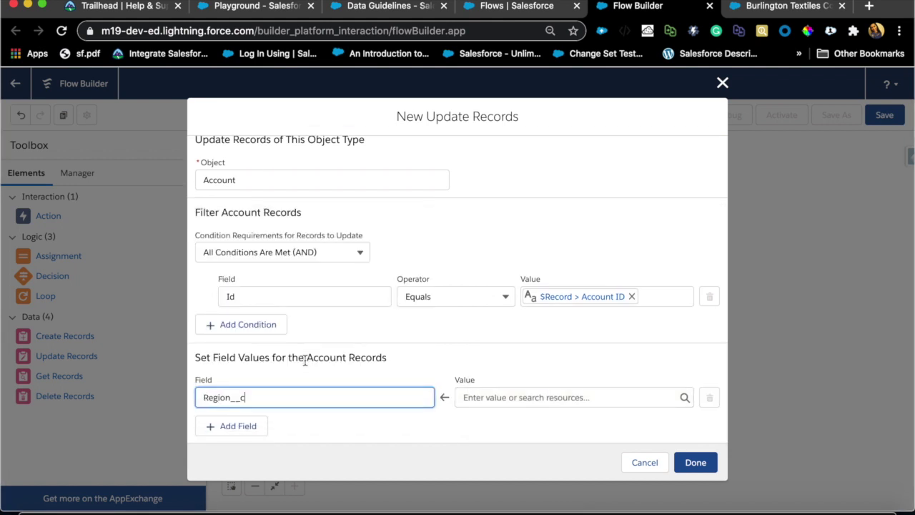
click(496, 397)
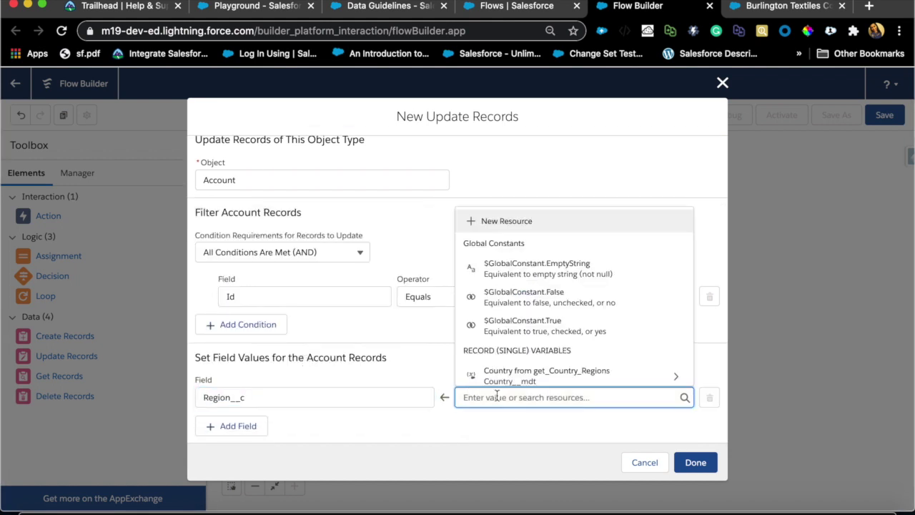
click(535, 377)
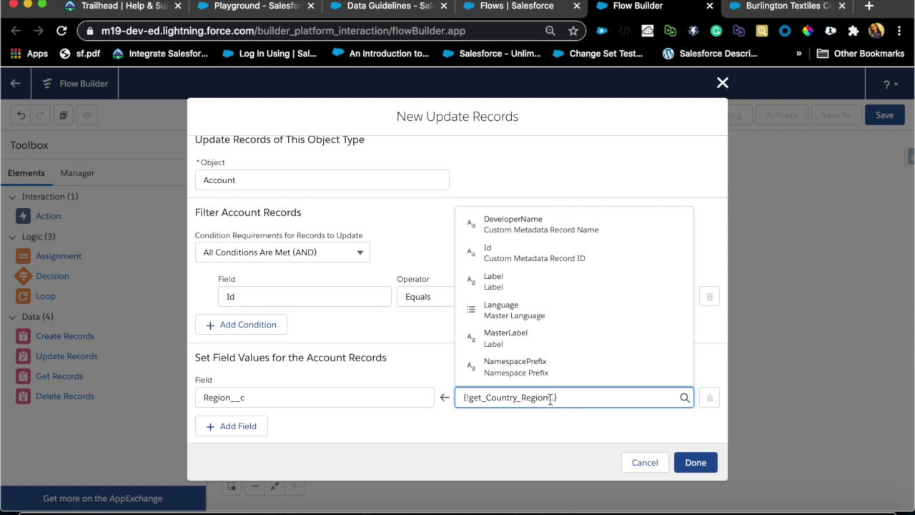
text(reg)
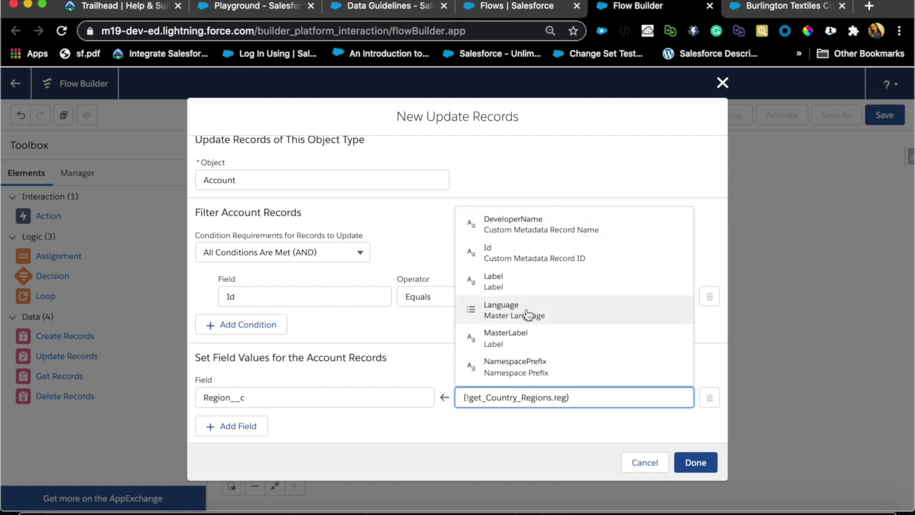
scroll(585, 352, down, 1)
scroll(585, 352, down, 2)
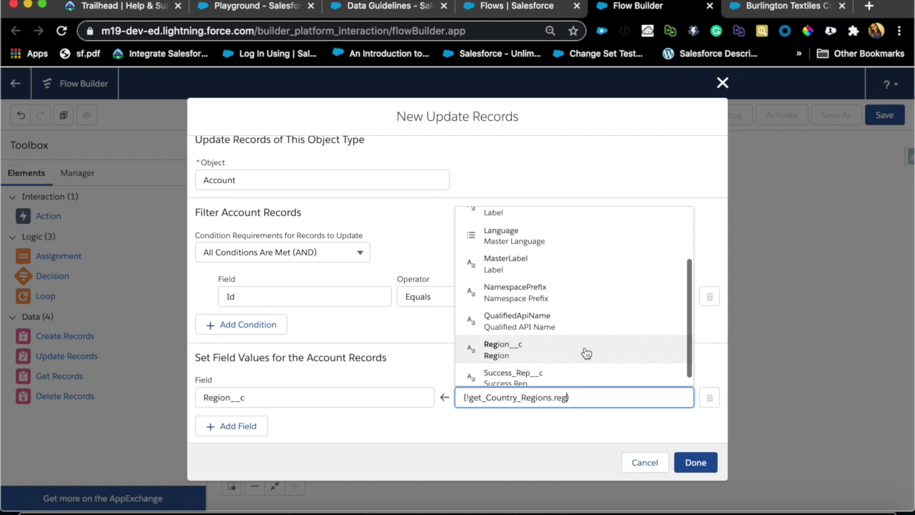
click(508, 340)
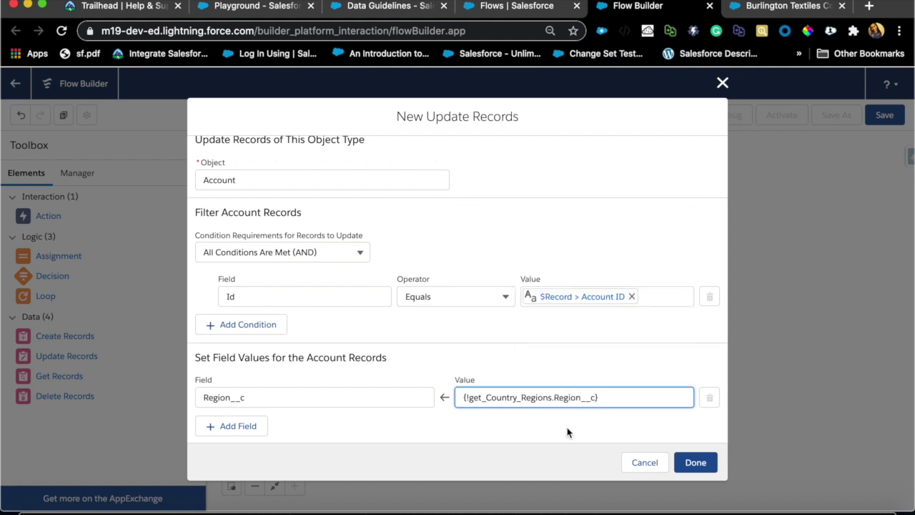
click(697, 462)
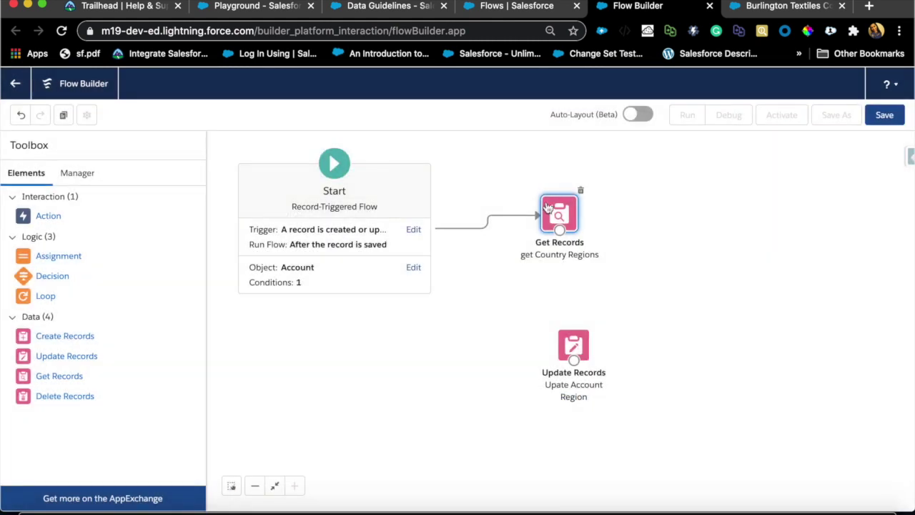
Step: Link Get Records to Update Records, save the flow as 'Account region', and activate it
drag(554, 211, 523, 368)
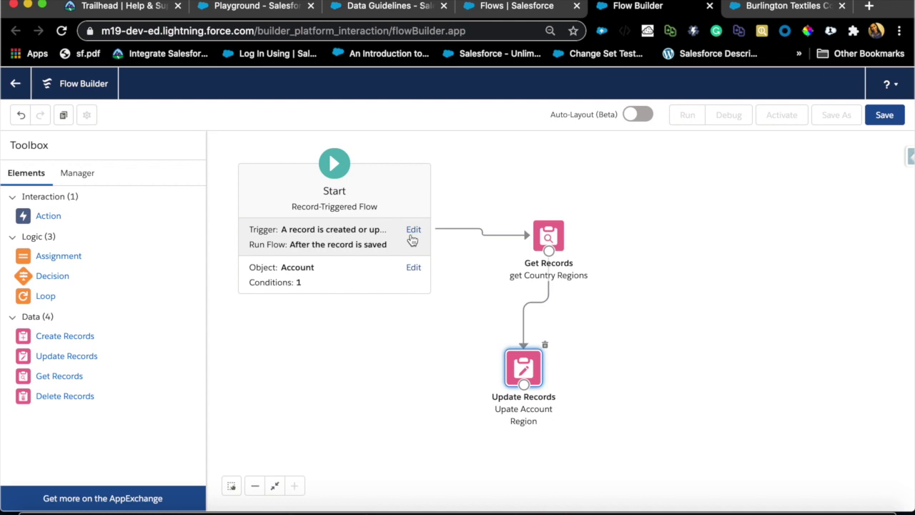
click(884, 116)
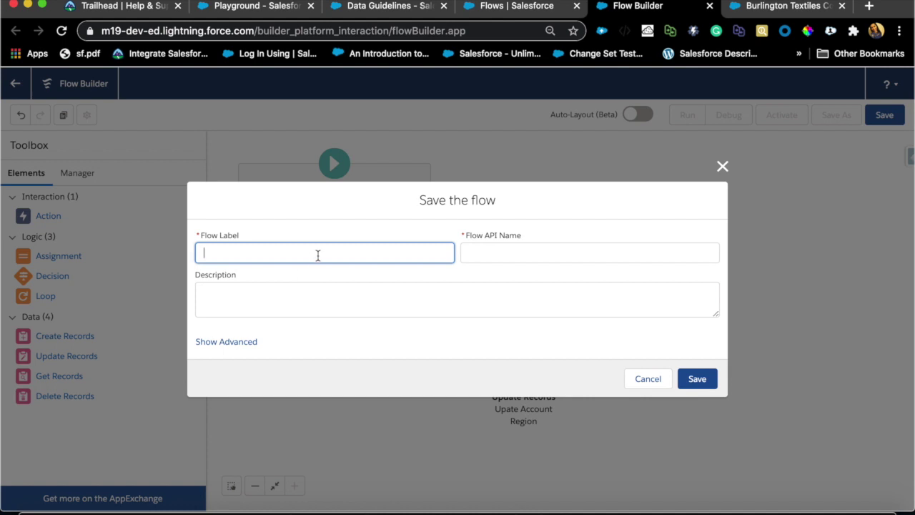
text(Account region)
click(518, 259)
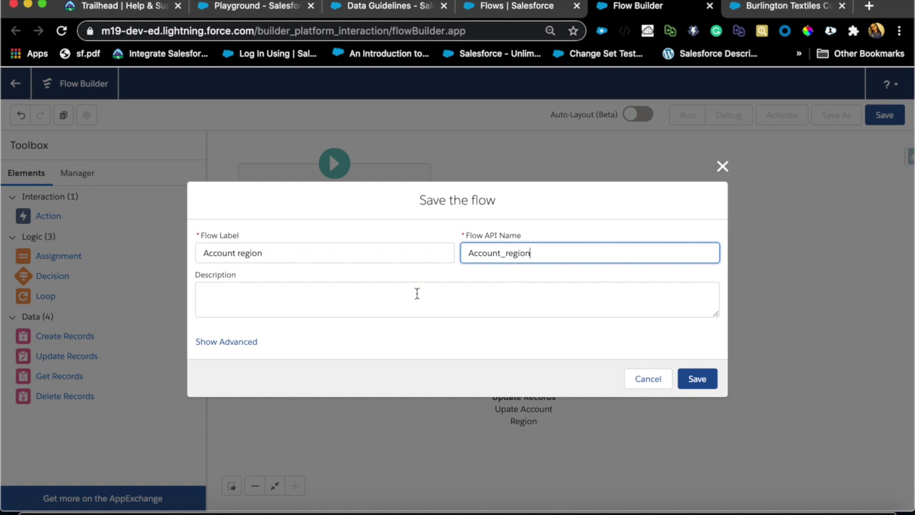
click(356, 298)
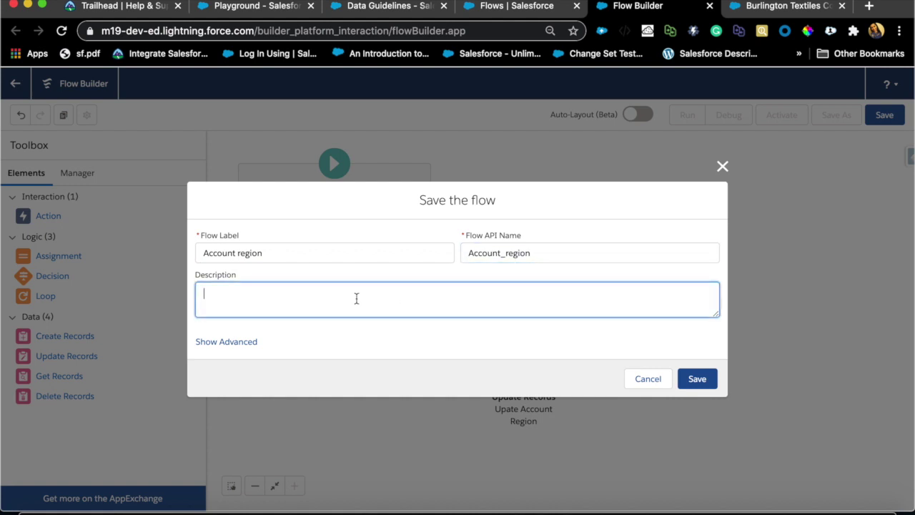
click(699, 380)
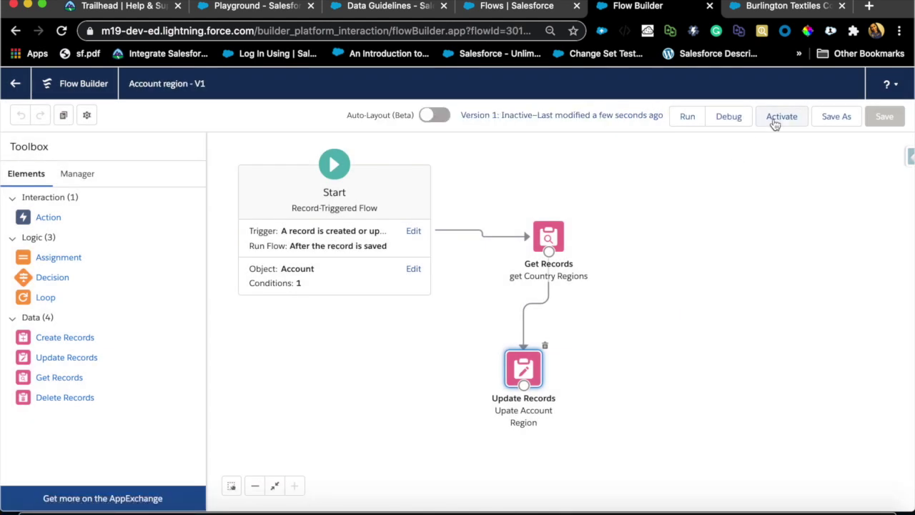
click(776, 118)
Step: Sort All Flows by Active to confirm Account region is active, then show the Burlington Textiles account
click(520, 10)
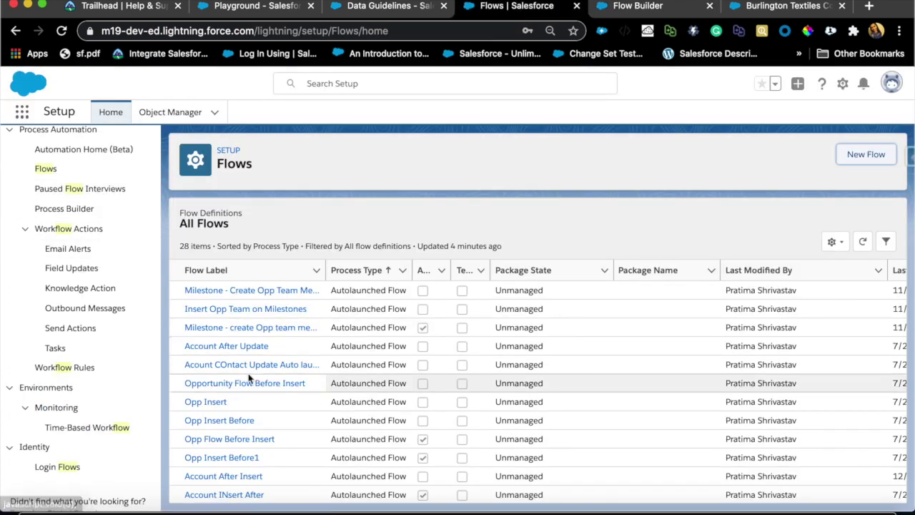
scroll(248, 378, down, 1)
scroll(248, 373, up, 1)
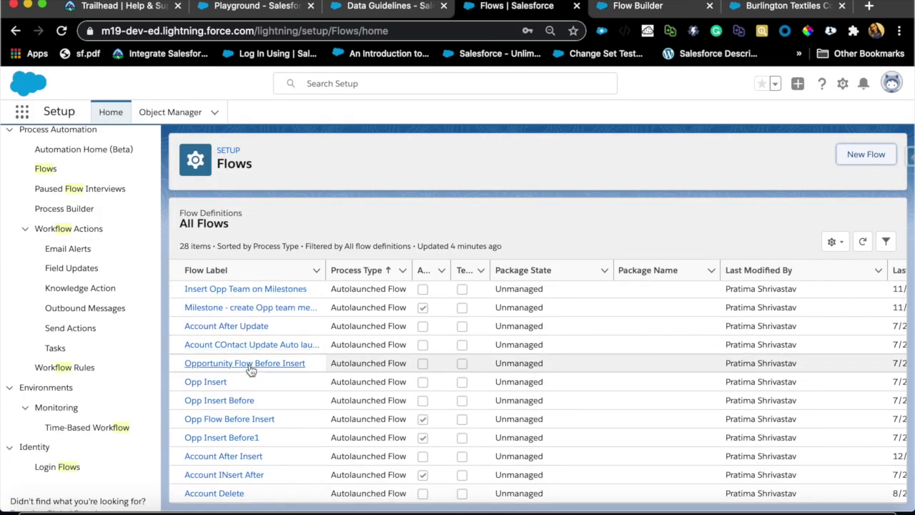
click(422, 272)
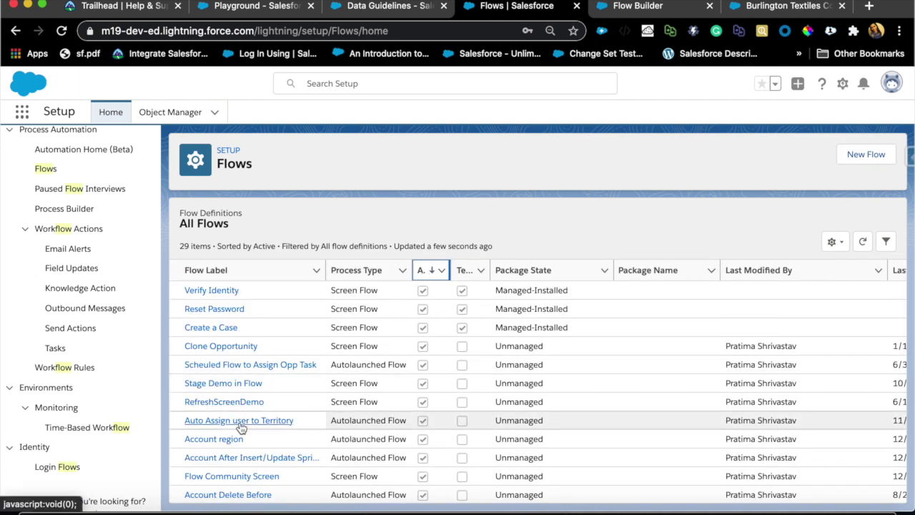
click(229, 458)
click(431, 6)
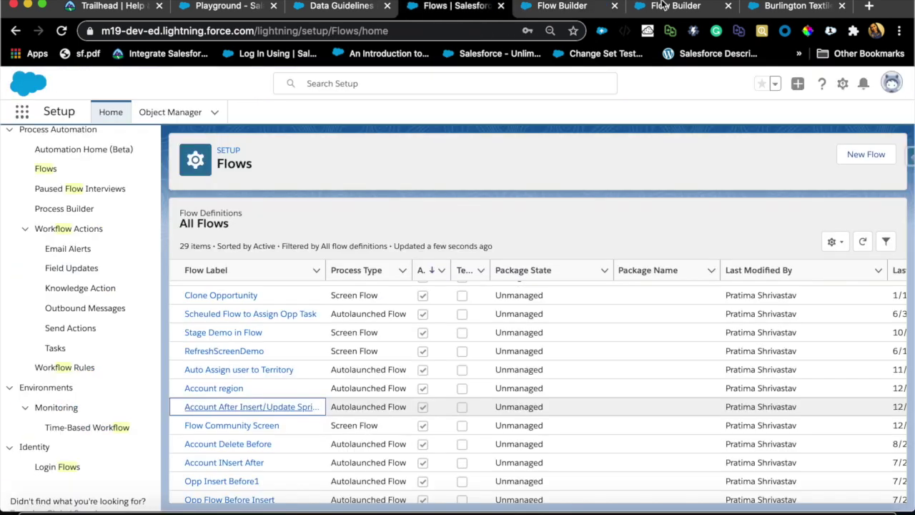
click(778, 10)
Step: Change the Burlington Textiles billing country from UK to USA and save
scroll(260, 399, down, 3)
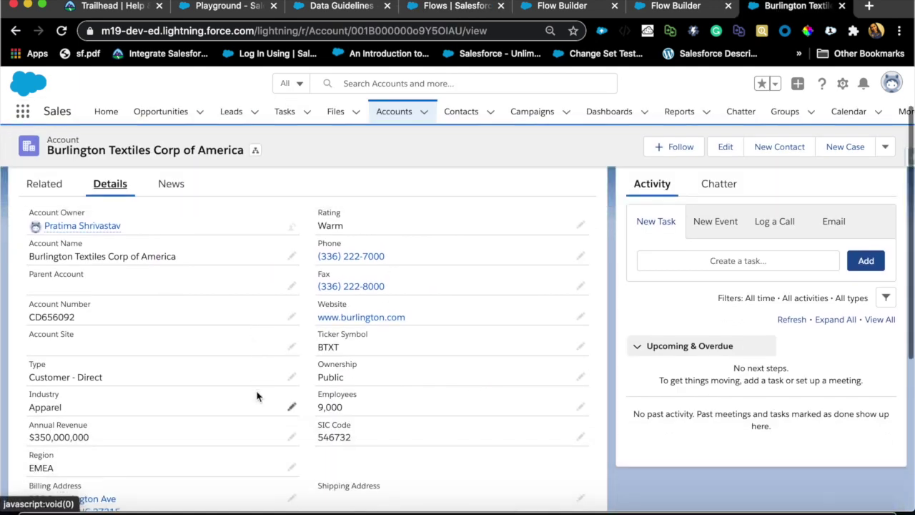
scroll(257, 357, down, 3)
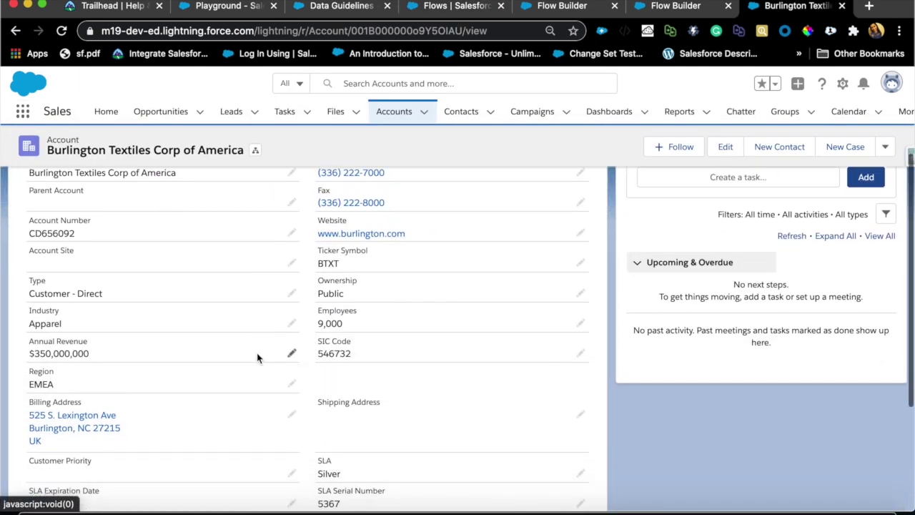
click(292, 355)
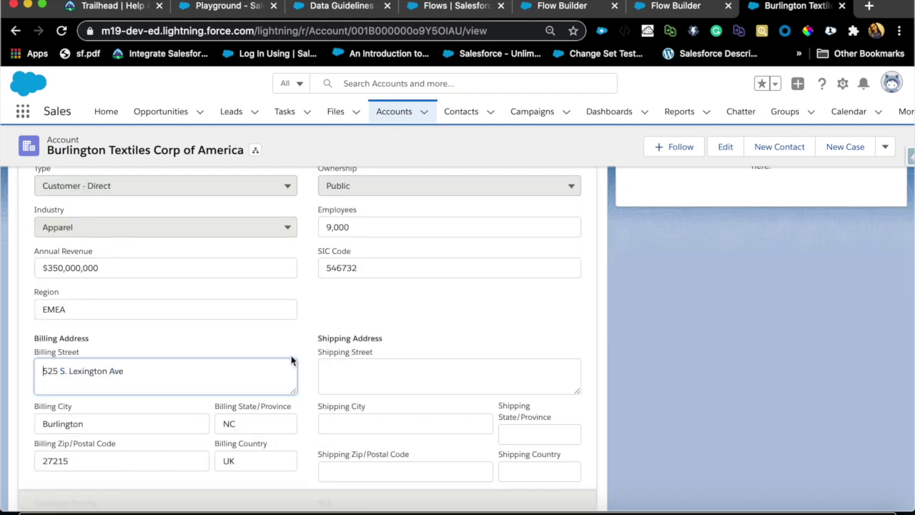
click(265, 458)
scroll(265, 458, down, 4)
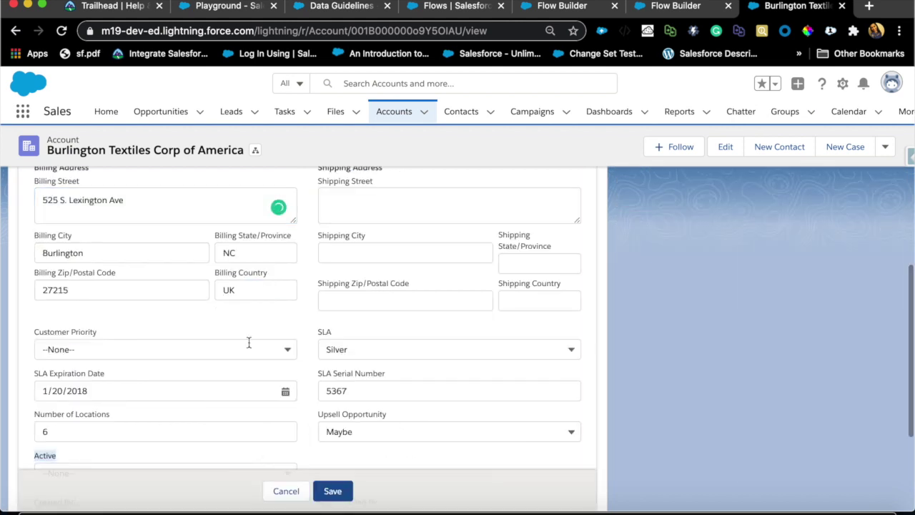
double_click(245, 290)
text(USA)
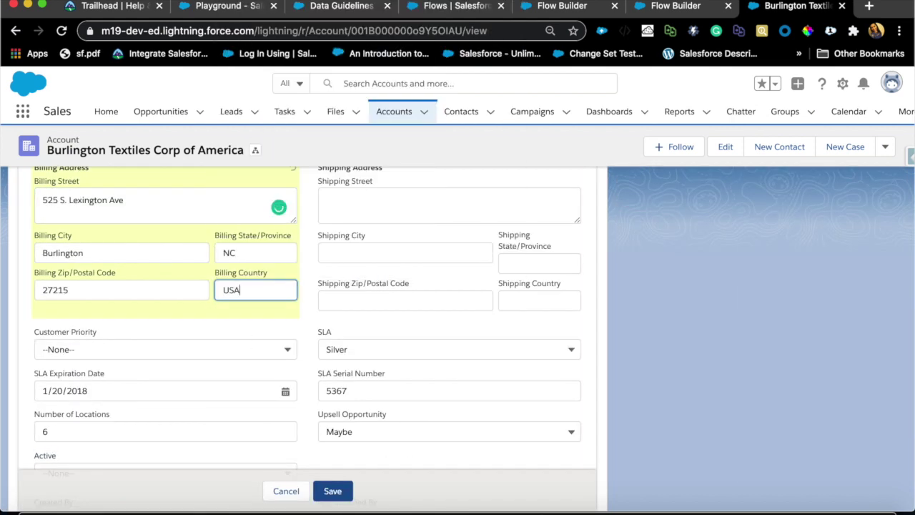
click(339, 493)
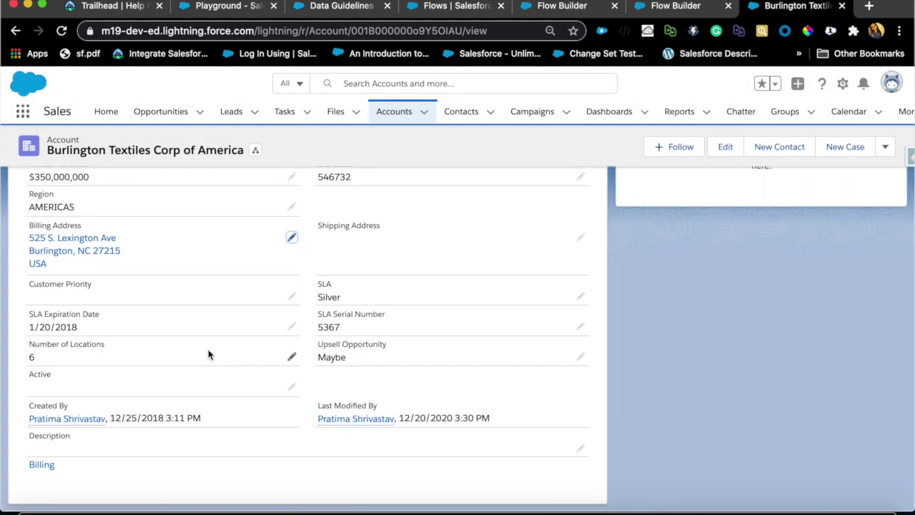
Step: Check that the account's Region field now reads AMERICAS
scroll(208, 352, up, 2)
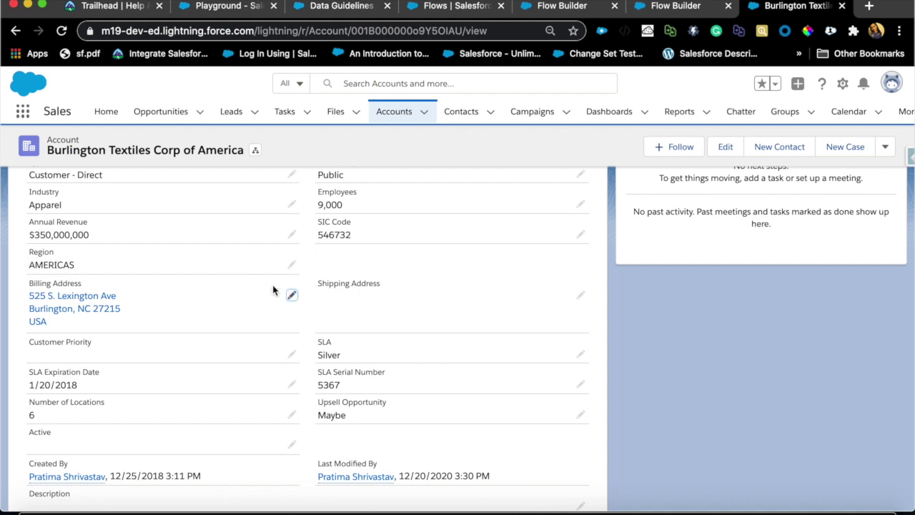
scroll(295, 435, down, 1)
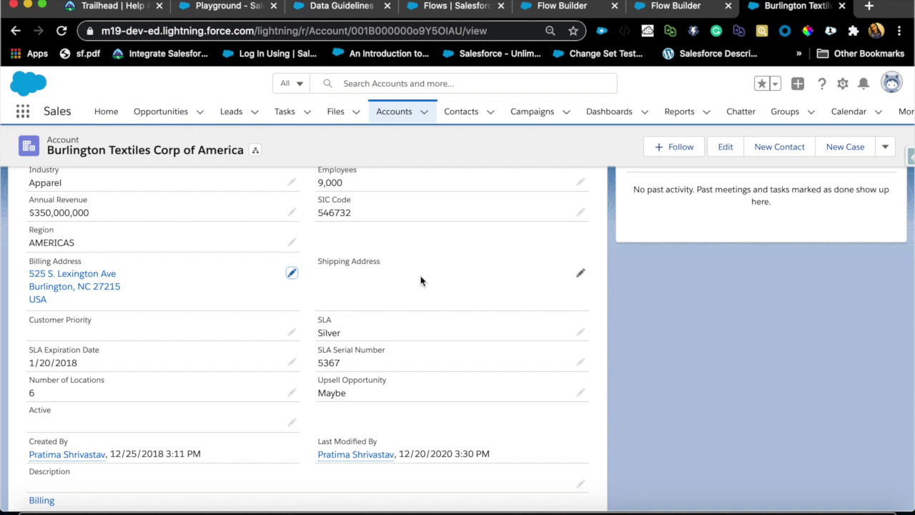
scroll(421, 281, up, 1)
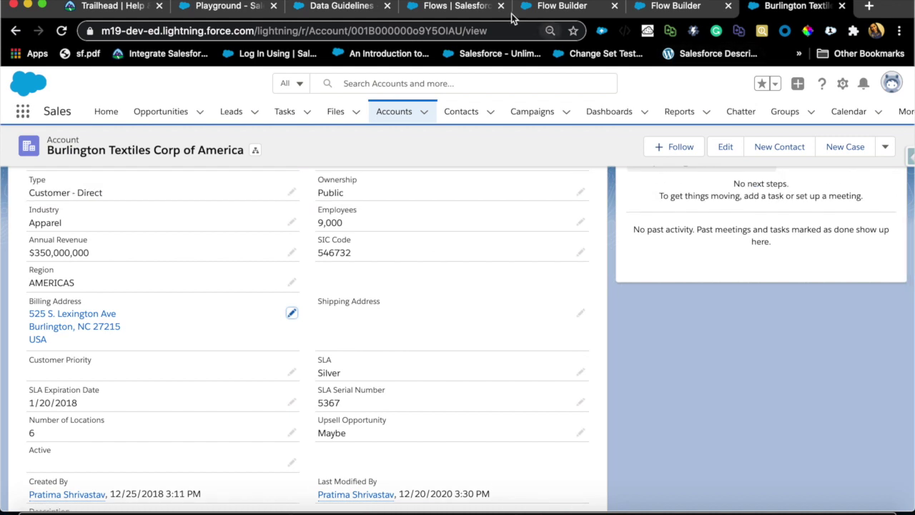